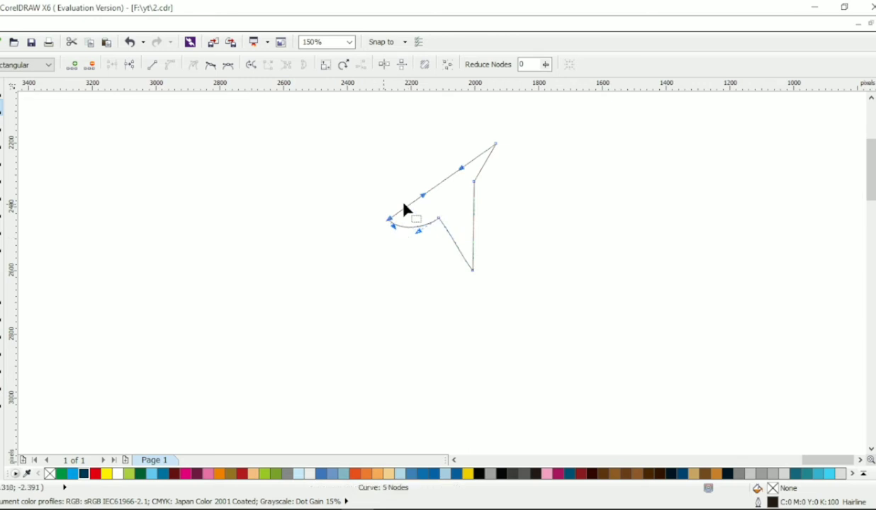
# - Reshape the head outline by moving the ear-base and lower-tip nodes and curving the ear, forehead and throat edges
pyautogui.moveTo(484, 163); pyautogui.dragTo(491, 165)
pyautogui.moveTo(474, 181); pyautogui.dragTo(483, 169)
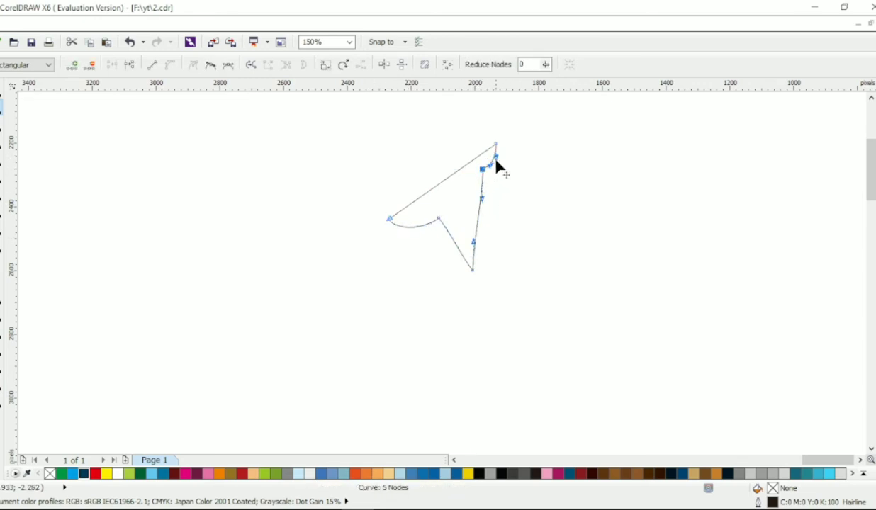
pyautogui.click(488, 149)
pyautogui.click(402, 219)
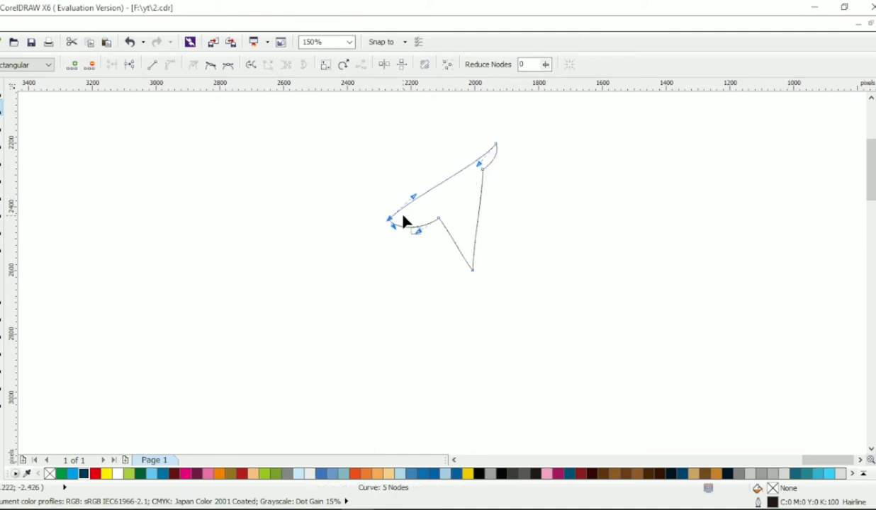
pyautogui.click(437, 219)
pyautogui.moveTo(455, 241); pyautogui.dragTo(463, 226)
pyautogui.moveTo(480, 272); pyautogui.dragTo(480, 276)
# - Draw a closed five-node Bezier outline for the neck and front leg below the head
pyautogui.press('F5')
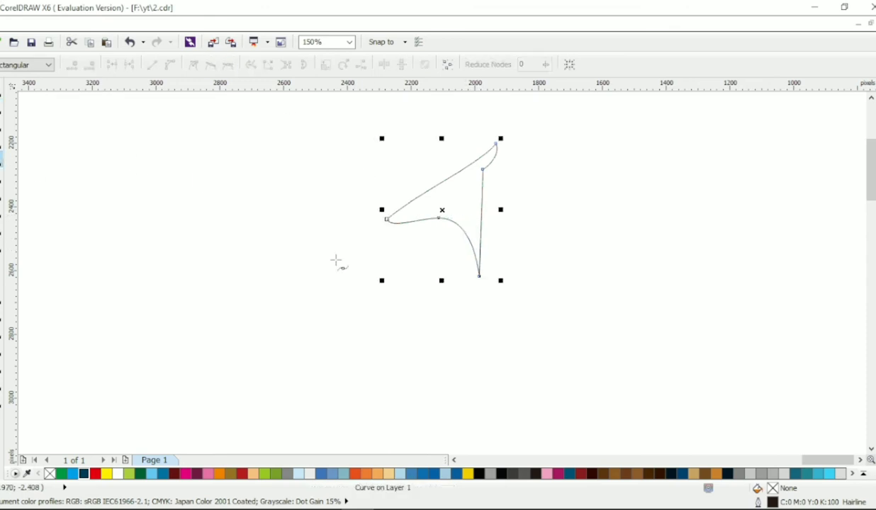
pyautogui.click(440, 226)
pyautogui.click(474, 302)
pyautogui.click(452, 425)
pyautogui.click(441, 425)
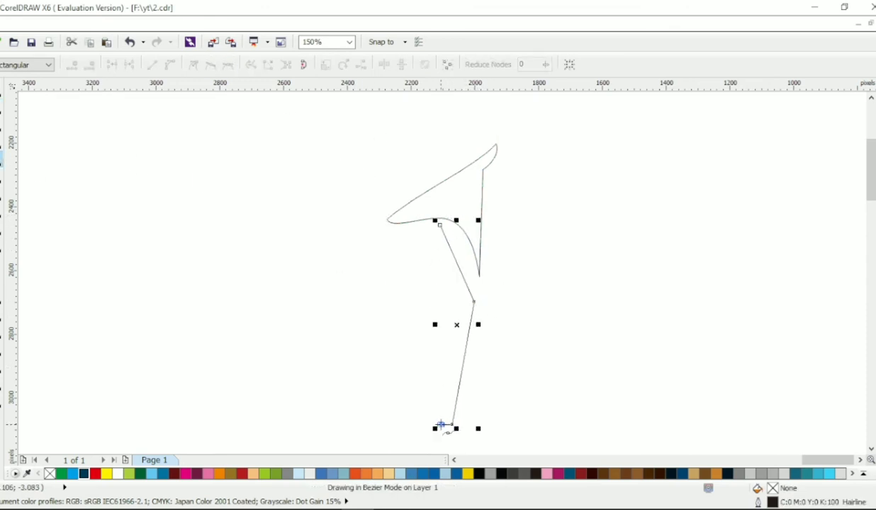
pyautogui.click(404, 341)
pyautogui.click(439, 225)
# - Convert the neck-and-leg outline to curves, remove its extra front node and bend the front edge along the throat
pyautogui.press('F10')
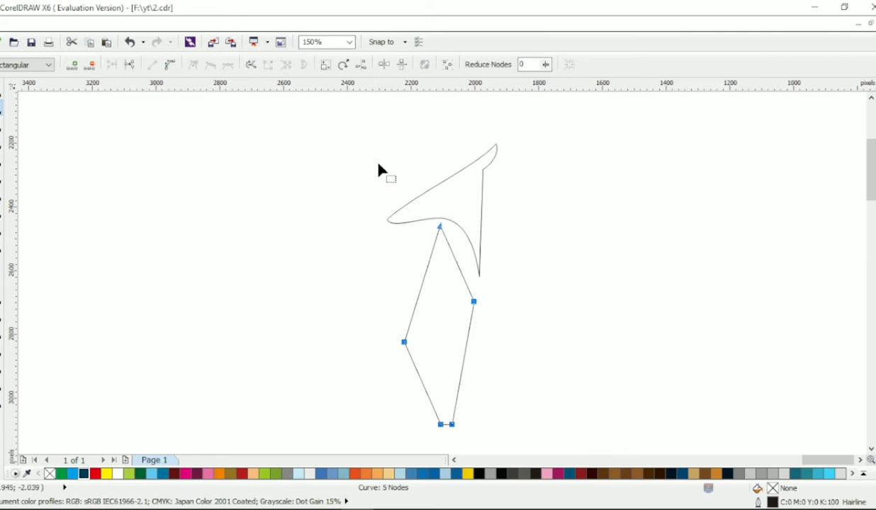
pyautogui.moveTo(453, 255); pyautogui.dragTo(470, 261)
pyautogui.doubleClick(465, 344)
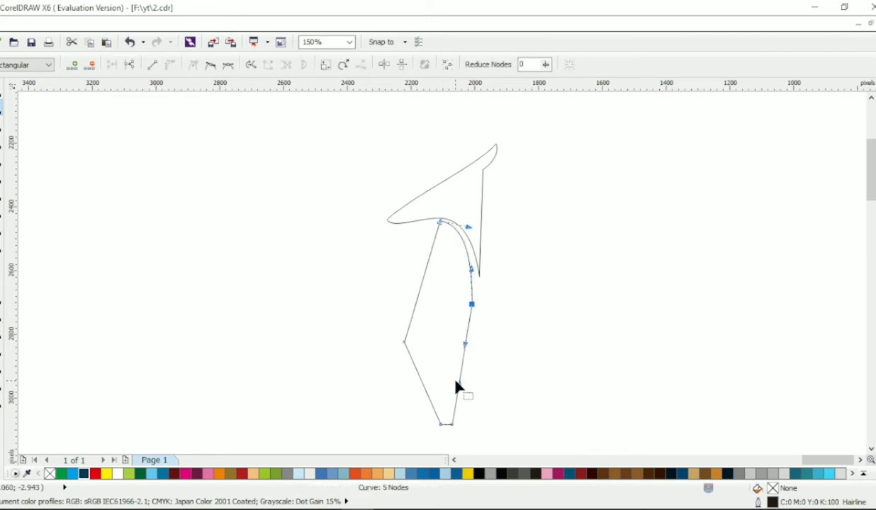
pyautogui.moveTo(440, 364); pyautogui.dragTo(417, 350)
pyautogui.doubleClick(472, 304)
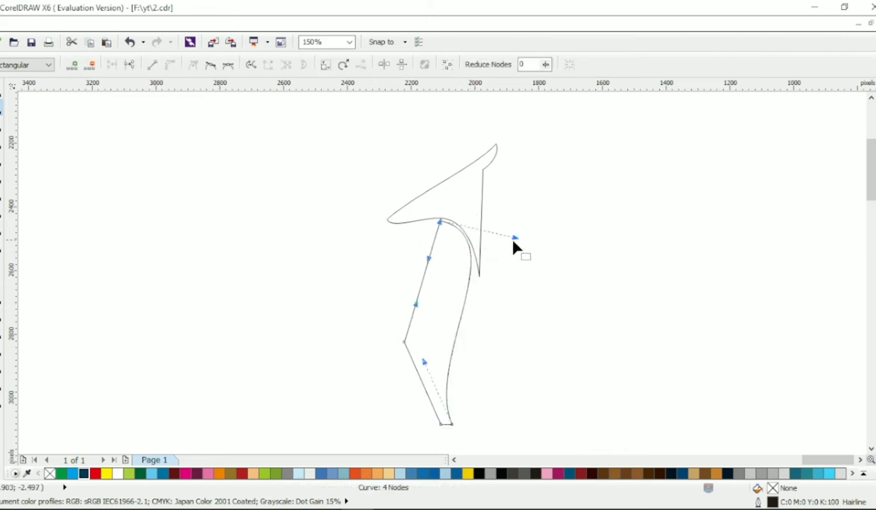
pyautogui.moveTo(515, 238); pyautogui.dragTo(522, 284)
pyautogui.moveTo(424, 362); pyautogui.dragTo(439, 286)
# - Shorten the head's snout and lower the neck outline's top node slightly below the throat
pyautogui.click(439, 222)
pyautogui.click(424, 219)
pyautogui.moveTo(388, 219); pyautogui.dragTo(442, 231)
pyautogui.click(442, 225)
# - Add a node midway down the neck's front edge and adjust the handles into a smooth S-curve
pyautogui.doubleClick(440, 328)
pyautogui.click(442, 232)
pyautogui.moveTo(493, 272); pyautogui.dragTo(489, 246)
pyautogui.click(440, 328)
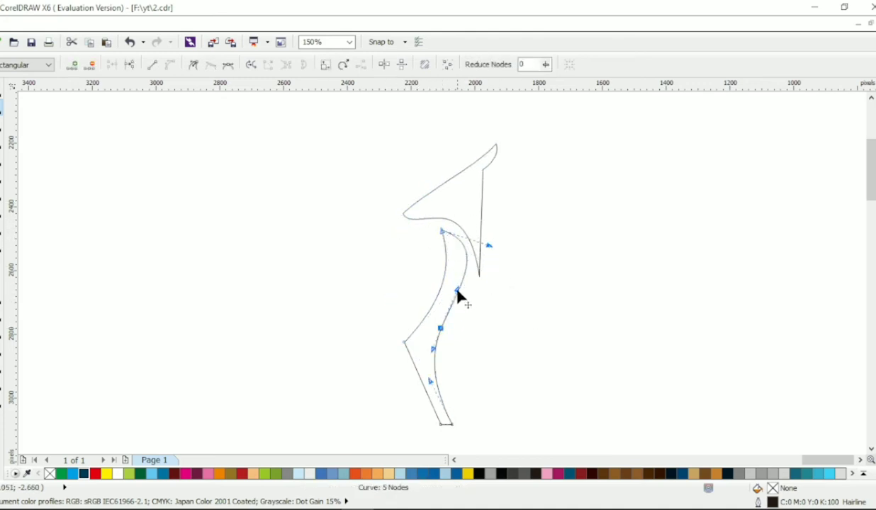
pyautogui.moveTo(458, 291); pyautogui.dragTo(454, 301)
pyautogui.click(442, 231)
pyautogui.moveTo(490, 246); pyautogui.dragTo(488, 264)
# - Adjust the head's throat and lower-tip nodes, and move the head slightly up and back from the neck
pyautogui.click(439, 219)
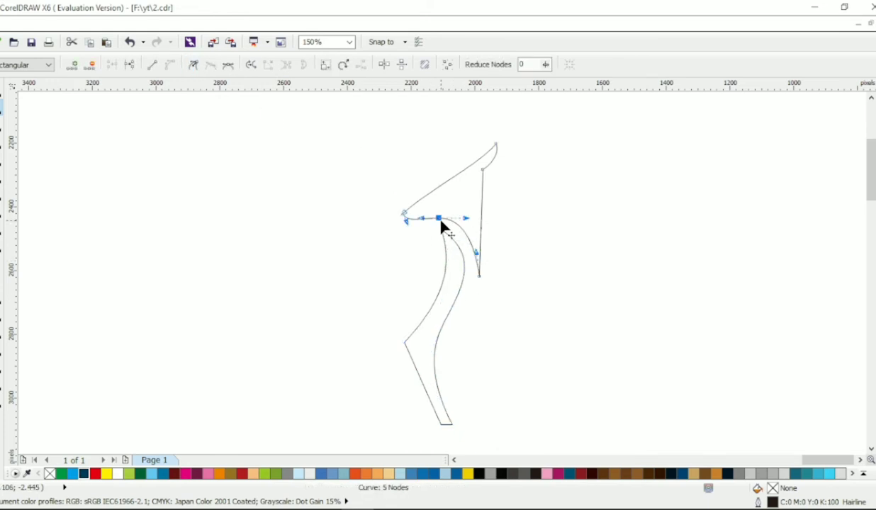
pyautogui.moveTo(440, 220); pyautogui.dragTo(435, 223)
pyautogui.click(459, 203)
pyautogui.moveTo(479, 277); pyautogui.dragTo(474, 276)
pyautogui.click(1, 91)
pyautogui.moveTo(472, 203); pyautogui.dragTo(469, 197)
pyautogui.click(549, 204)
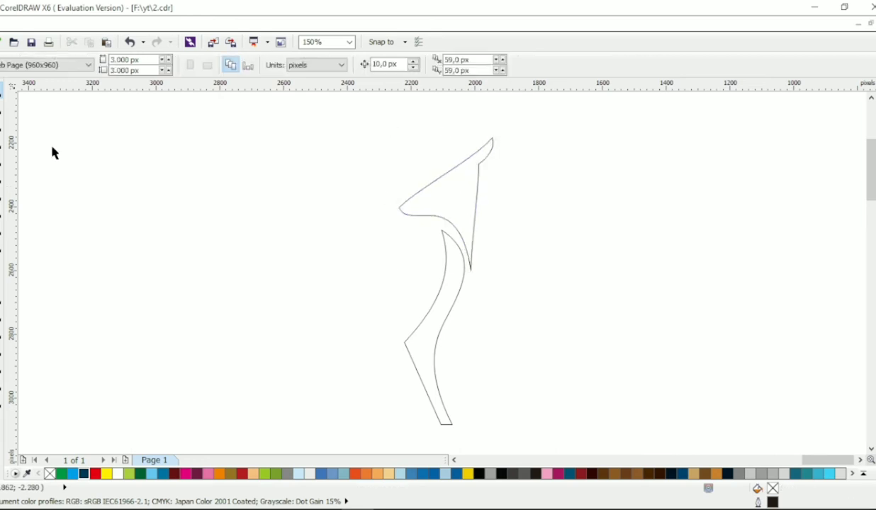
# - Raise the neck's top node to the throat and curve the rear edge of the lower front leg
pyautogui.click(4, 108)
pyautogui.click(449, 237)
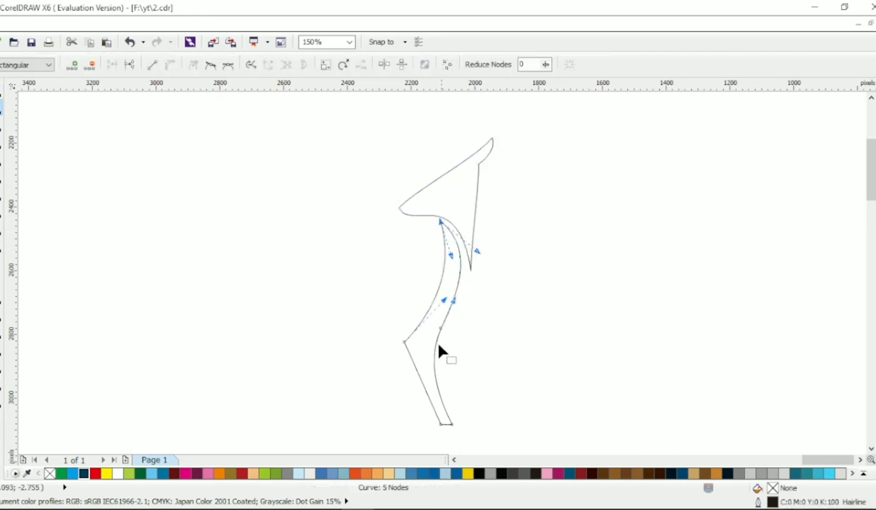
pyautogui.click(441, 426)
pyautogui.moveTo(420, 402); pyautogui.dragTo(437, 393)
pyautogui.moveTo(439, 427); pyautogui.dragTo(438, 426)
# - Reshape the head's snout, chin and throat curve by moving its nodes and handles
pyautogui.hscroll(-1, 465, 356)
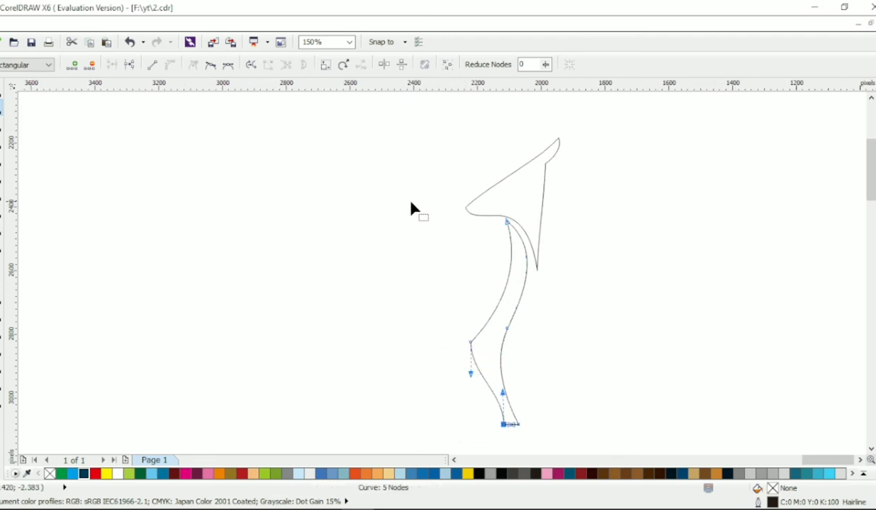
pyautogui.click(467, 211)
pyautogui.moveTo(465, 208); pyautogui.dragTo(453, 222)
pyautogui.moveTo(497, 215)
pyautogui.mouseDown()
pyautogui.moveTo(497, 208)
pyautogui.moveTo(511, 221)
pyautogui.mouseUp()
pyautogui.click(518, 236)
pyautogui.moveTo(522, 256); pyautogui.dragTo(528, 253)
pyautogui.moveTo(546, 252); pyautogui.dragTo(538, 260)
pyautogui.click(427, 234)
# - Move the head's ear-base node inward and bend the edge running from the ear to the lower tip
pyautogui.hscroll(-1, 28, 119)
pyautogui.scroll(-1, 30, 112)
pyautogui.click(1, 93)
pyautogui.scroll(1, 248, 146)
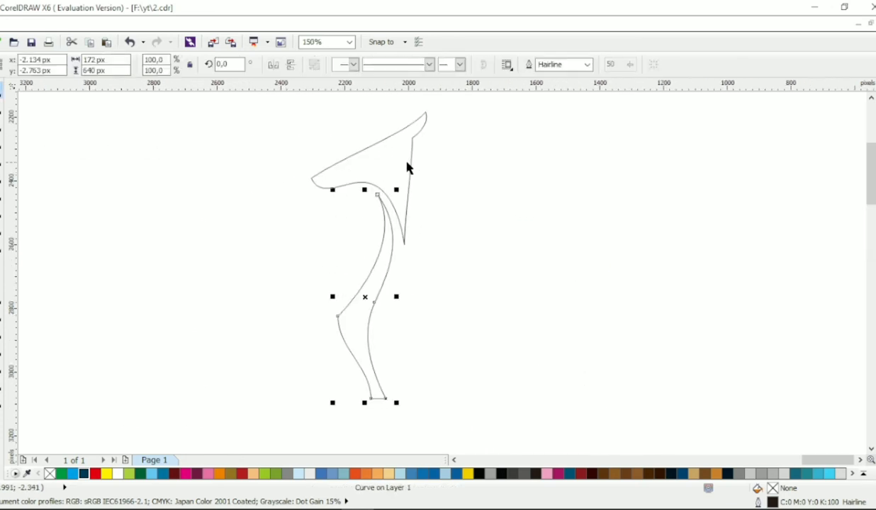
pyautogui.click(409, 168)
pyautogui.click(1, 110)
pyautogui.click(409, 136)
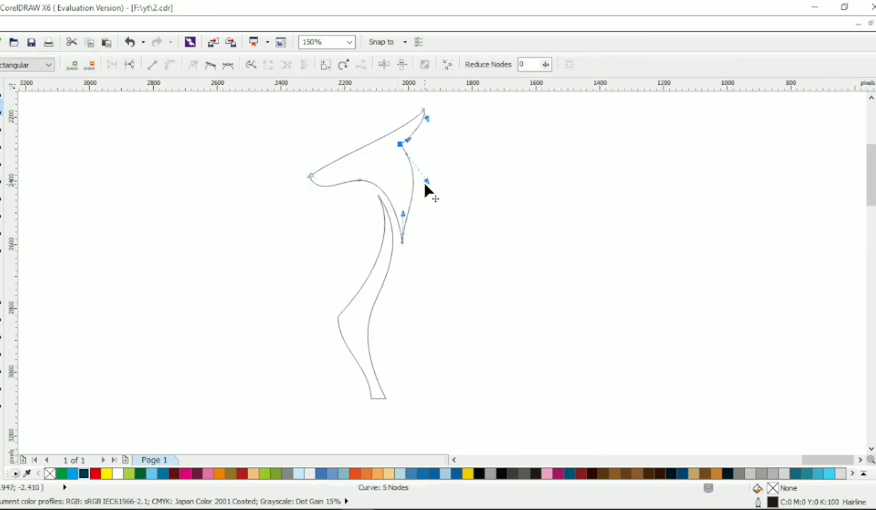
pyautogui.click(394, 149)
pyautogui.moveTo(418, 163); pyautogui.dragTo(420, 167)
pyautogui.moveTo(421, 176)
pyautogui.mouseDown()
pyautogui.moveTo(402, 181)
pyautogui.moveTo(415, 211)
pyautogui.moveTo(398, 182)
pyautogui.mouseUp()
# - Refine the curve at the head's lower tip and shift the head slightly away from the neck
pyautogui.hscroll(-3, 440, 221)
pyautogui.click(0, 96)
pyautogui.click(346, 237)
pyautogui.scroll(-1, 346, 237)
pyautogui.hscroll(-1, 346, 238)
pyautogui.click(525, 147)
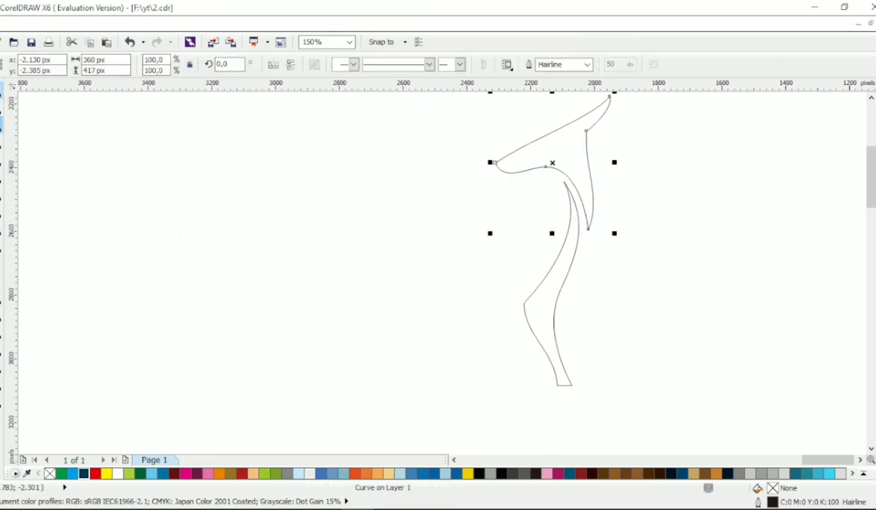
pyautogui.click(1, 110)
pyautogui.click(586, 229)
pyautogui.moveTo(582, 205); pyautogui.dragTo(588, 201)
pyautogui.press('space')
pyautogui.moveTo(569, 158); pyautogui.dragTo(566, 155)
pyautogui.click(629, 203)
# - Draw a closed four-node Bezier outline for the torso behind the neck
pyautogui.click(2, 161)
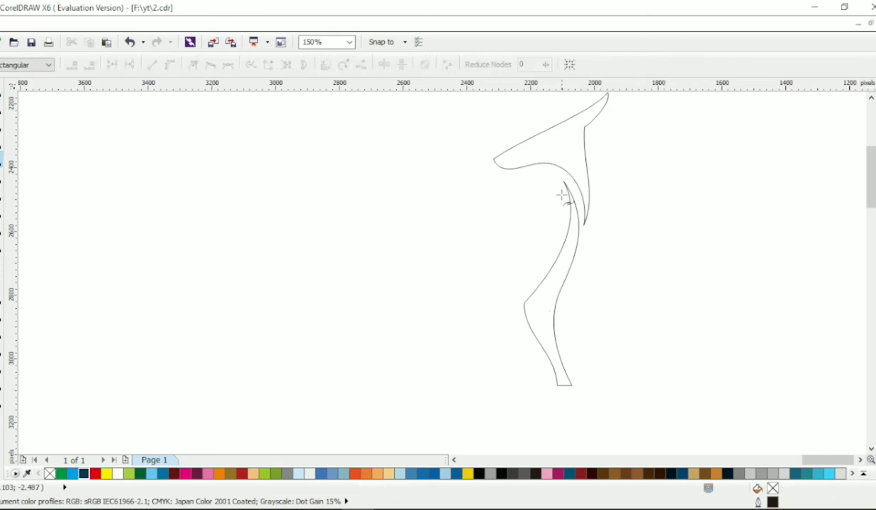
pyautogui.click(521, 299)
pyautogui.click(428, 294)
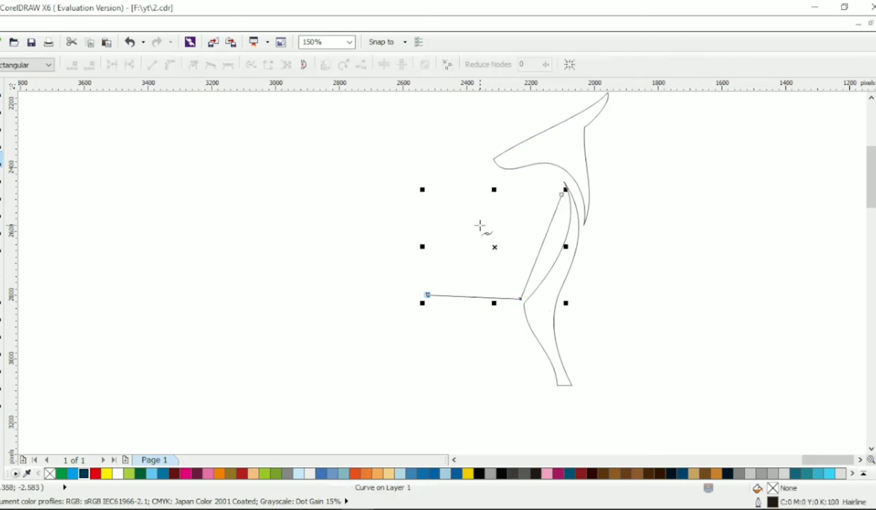
pyautogui.click(476, 225)
pyautogui.click(560, 196)
# - Convert the torso outline to curves and bend its chest, back, belly and rear edges
pyautogui.click(175, 67)
pyautogui.moveTo(540, 250); pyautogui.dragTo(553, 248)
pyautogui.moveTo(561, 196); pyautogui.dragTo(586, 215)
pyautogui.click(568, 226)
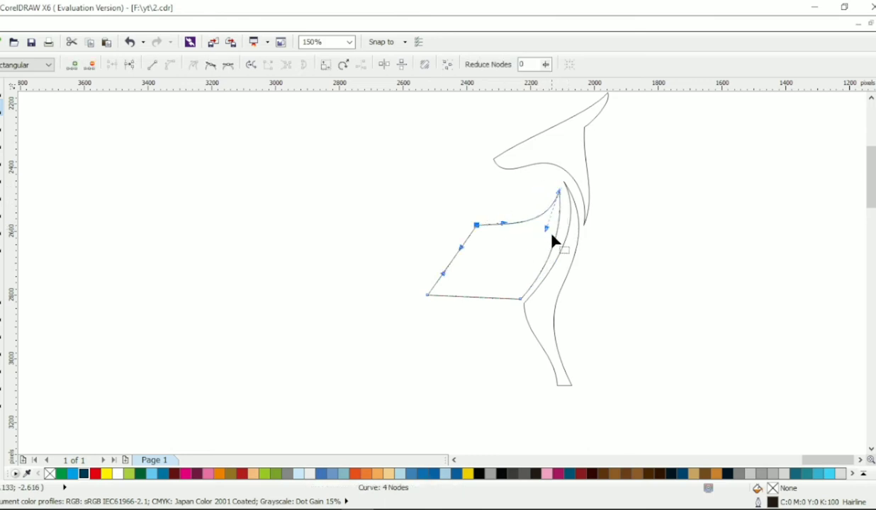
pyautogui.click(552, 238)
pyautogui.moveTo(498, 304)
pyautogui.mouseDown()
pyautogui.moveTo(445, 304)
pyautogui.moveTo(487, 316)
pyautogui.mouseUp()
pyautogui.moveTo(450, 268); pyautogui.dragTo(438, 247)
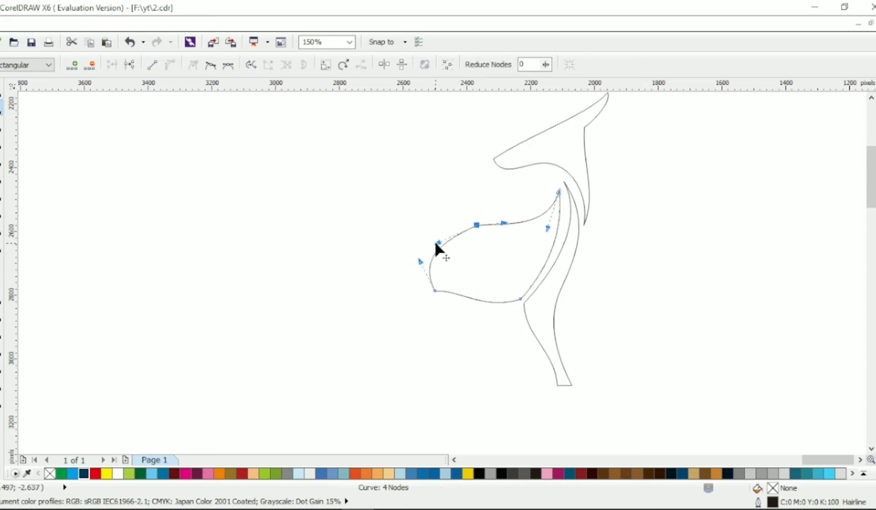
# - Draw a closed six-node Bezier outline for the hindquarters and hind leg behind the torso
pyautogui.click(1, 159)
pyautogui.click(465, 226)
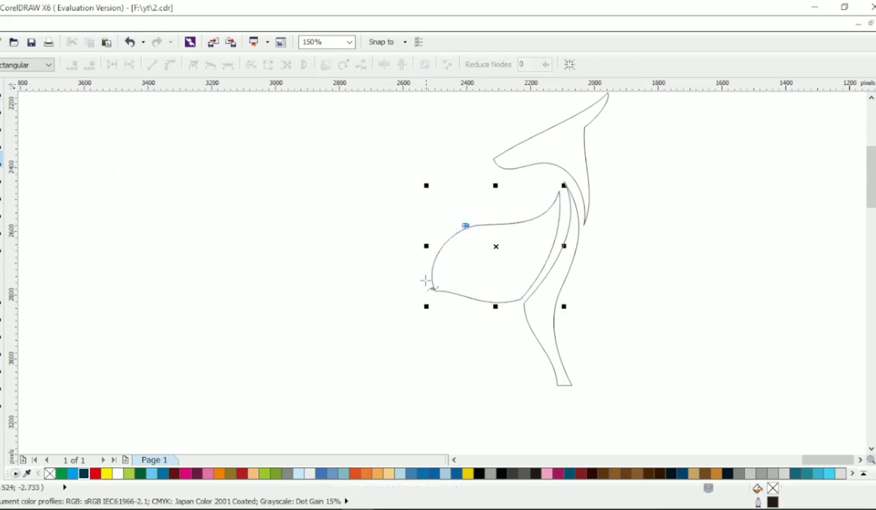
pyautogui.click(422, 292)
pyautogui.click(326, 396)
pyautogui.click(309, 396)
pyautogui.click(310, 338)
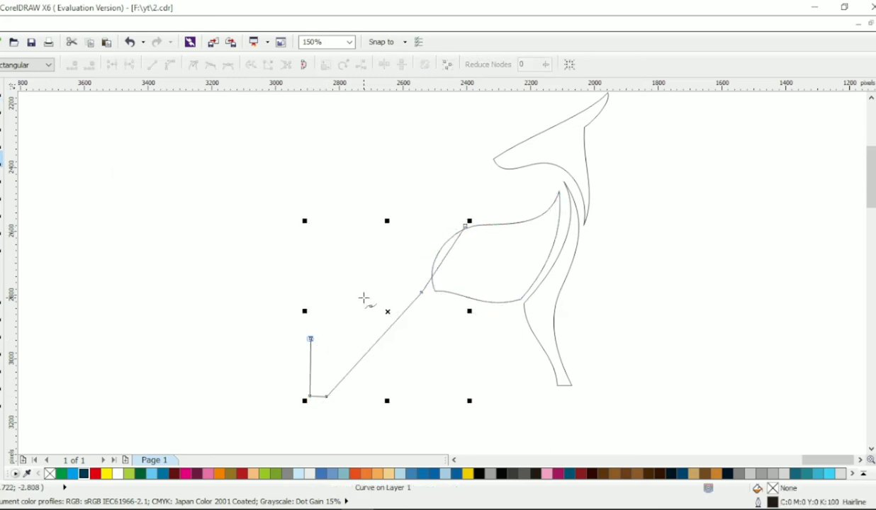
pyautogui.click(344, 242)
pyautogui.click(465, 226)
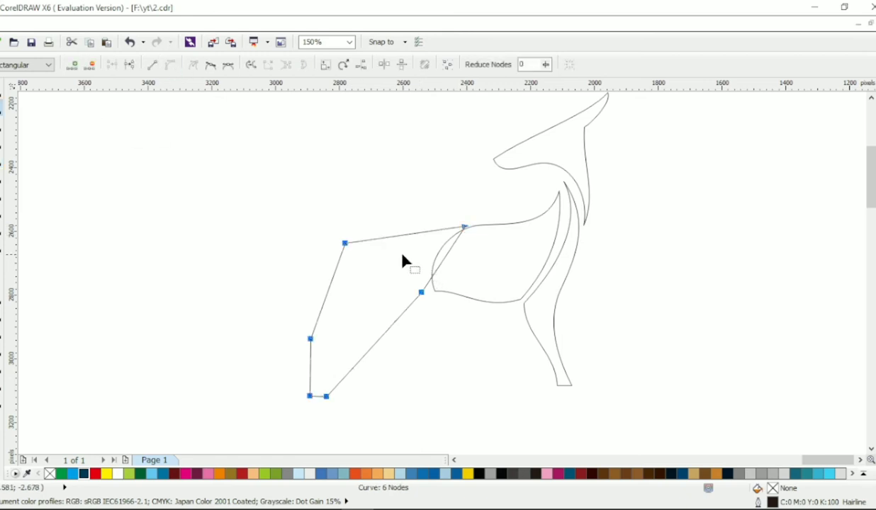
# - Curve the hindquarters' back, smooth the rump node and bend the rear thigh edge inward
pyautogui.moveTo(374, 239); pyautogui.dragTo(320, 264)
pyautogui.click(345, 243)
pyautogui.click(210, 65)
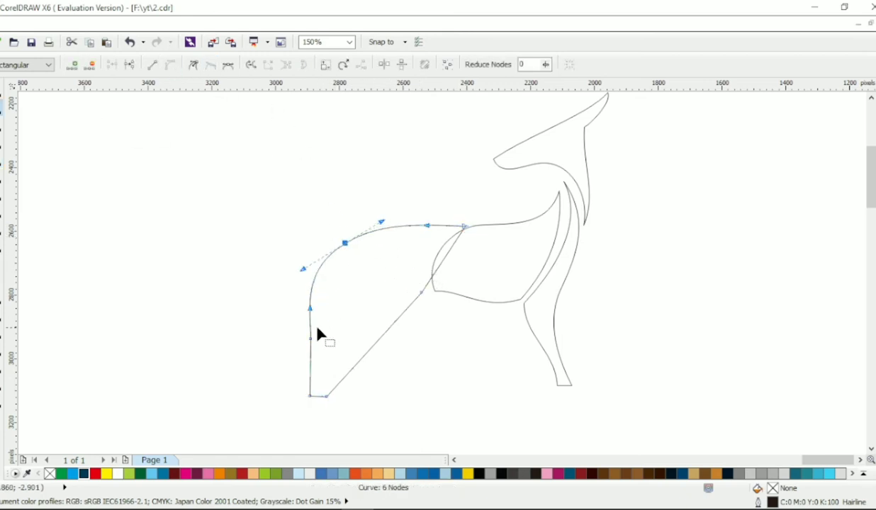
pyautogui.click(327, 344)
pyautogui.moveTo(309, 313); pyautogui.dragTo(364, 323)
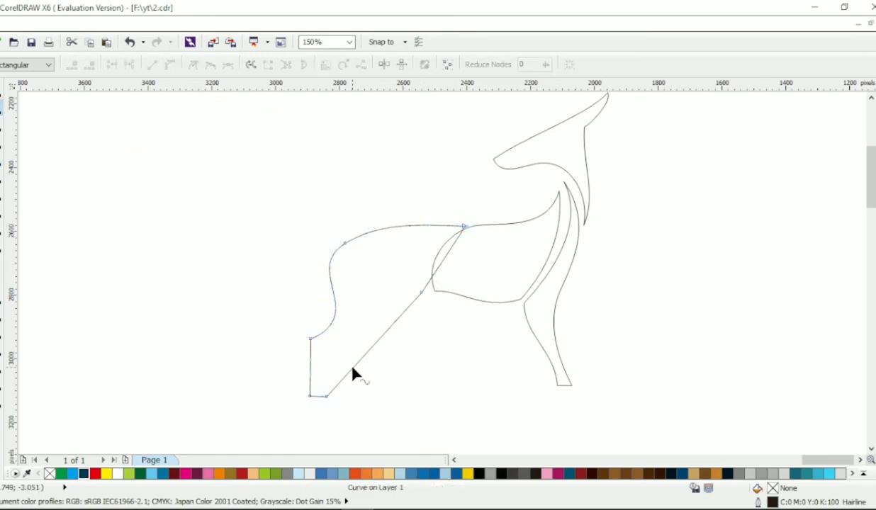
# - Curve the hind leg's inner edge and the hindquarters' front edge, and align the nodes with the torso
pyautogui.moveTo(352, 369); pyautogui.dragTo(423, 327)
pyautogui.click(422, 293)
pyautogui.moveTo(370, 315); pyautogui.dragTo(370, 299)
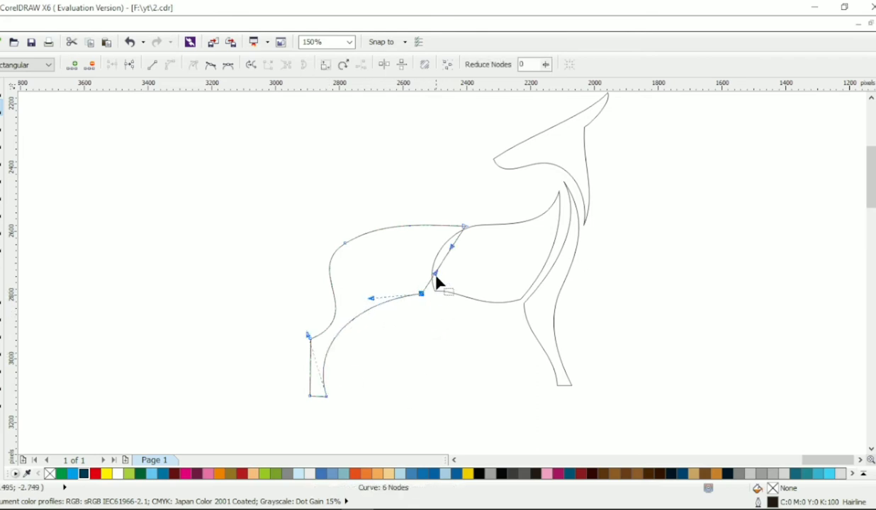
pyautogui.moveTo(436, 272); pyautogui.dragTo(424, 253)
pyautogui.click(465, 228)
pyautogui.click(421, 294)
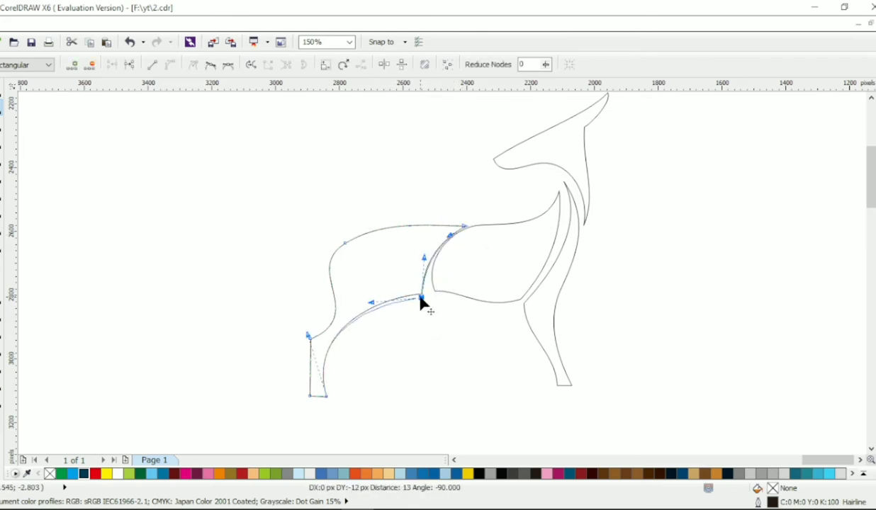
pyautogui.click(433, 298)
pyautogui.moveTo(465, 227); pyautogui.dragTo(467, 223)
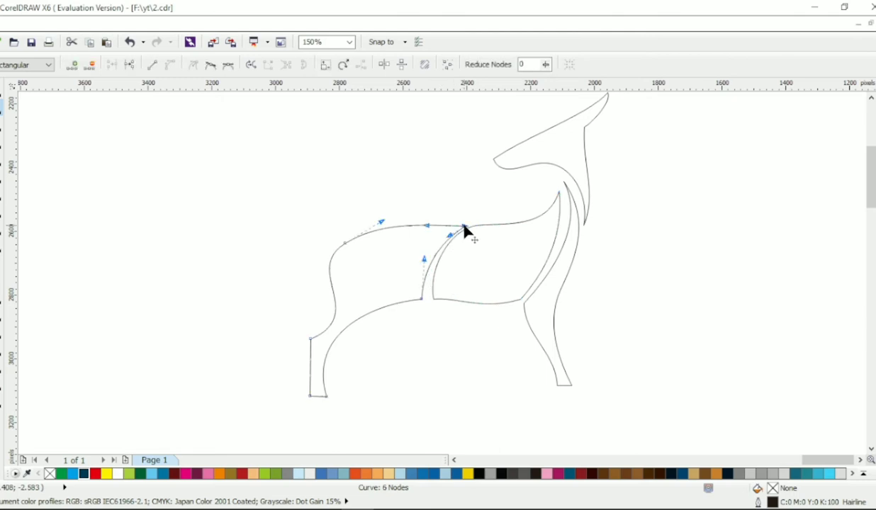
# - Shift the rump and hind-leg nodes toward the torso and refine the rump and inner-leg curves
pyautogui.moveTo(227, 190); pyautogui.dragTo(349, 396)
pyautogui.click(387, 374)
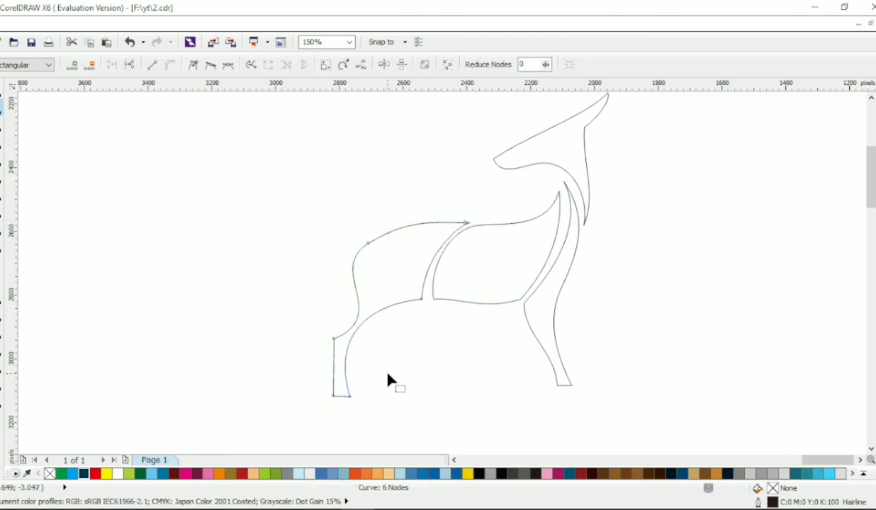
pyautogui.click(369, 243)
pyautogui.click(378, 236)
pyautogui.click(367, 242)
pyautogui.moveTo(400, 219); pyautogui.dragTo(364, 240)
pyautogui.moveTo(388, 314); pyautogui.dragTo(382, 309)
pyautogui.click(2, 88)
pyautogui.click(39, 141)
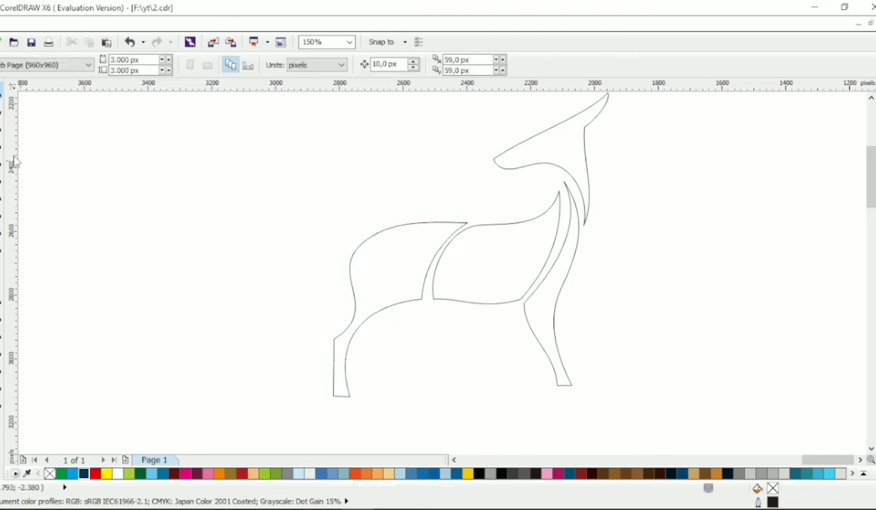
# - Draw a small closed triangular Bezier outline for the tail at the rump
pyautogui.click(1, 157)
pyautogui.scroll(1, 342, 234)
pyautogui.click(404, 249)
pyautogui.click(353, 237)
pyautogui.click(395, 264)
pyautogui.click(401, 254)
# - Convert the tail's segments to curves and bend its edges into a pointed, upturned shape
pyautogui.click(1, 104)
pyautogui.moveTo(316, 172); pyautogui.dragTo(434, 287)
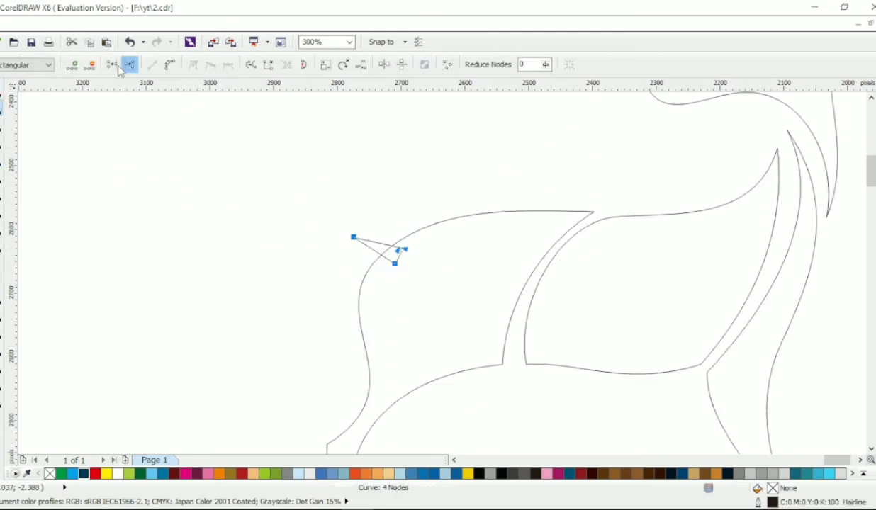
pyautogui.click(114, 65)
pyautogui.click(169, 65)
pyautogui.moveTo(368, 247)
pyautogui.mouseDown()
pyautogui.moveTo(365, 256)
pyautogui.moveTo(375, 250)
pyautogui.moveTo(391, 273)
pyautogui.moveTo(353, 251)
pyautogui.mouseUp()
pyautogui.click(353, 238)
pyautogui.moveTo(364, 252); pyautogui.dragTo(353, 244)
# - Move the tail just clear of the rump's rear edge
pyautogui.click(1, 90)
pyautogui.click(414, 232)
pyautogui.keyDown('shift'); pyautogui.click(347, 248); pyautogui.keyUp('shift')
pyautogui.click(413, 64)
pyautogui.click(383, 206)
pyautogui.click(396, 251)
pyautogui.scroll(-1, 396, 249)
pyautogui.hscroll(2, 396, 263)
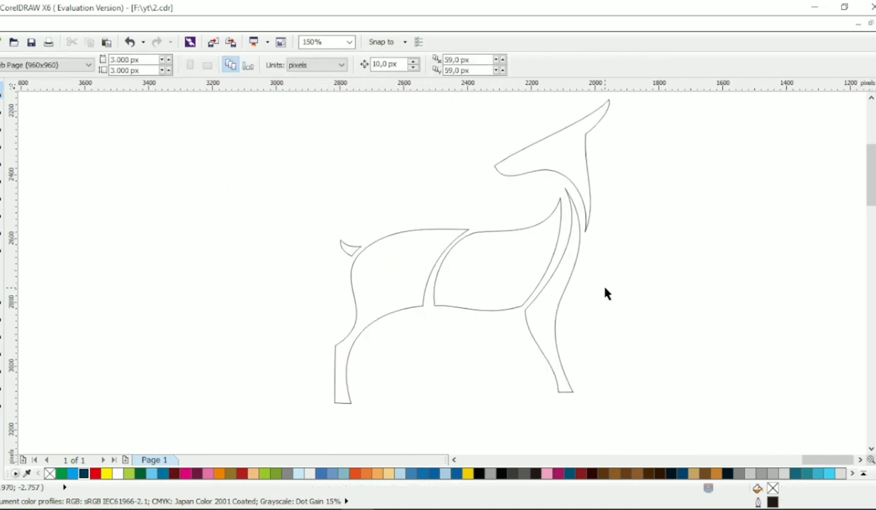
# - Draw a closed Bezier outline for the second front leg ahead of the first and curve its long edges
pyautogui.scroll(3, 603, 287)
pyautogui.hscroll(3, 604, 288)
pyautogui.scroll(-4, 604, 288)
pyautogui.press('F10')
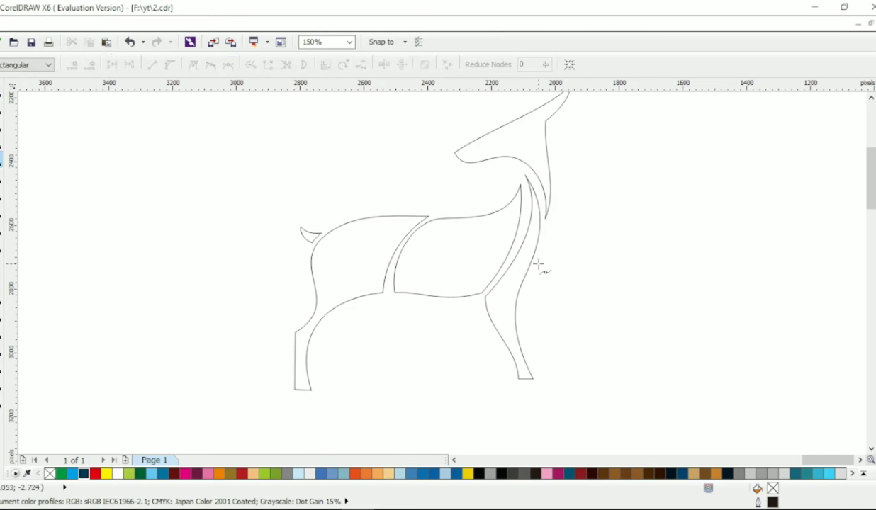
pyautogui.click(579, 376)
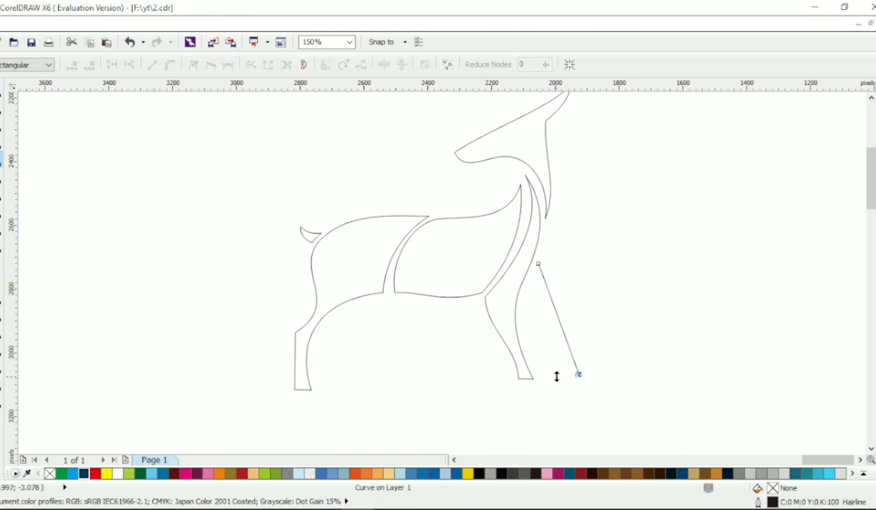
pyautogui.click(539, 265)
pyautogui.press('F10')
pyautogui.moveTo(546, 311); pyautogui.dragTo(542, 346)
# - Scale down the second front leg and adjust its position beside the first leg
pyautogui.click(2, 95)
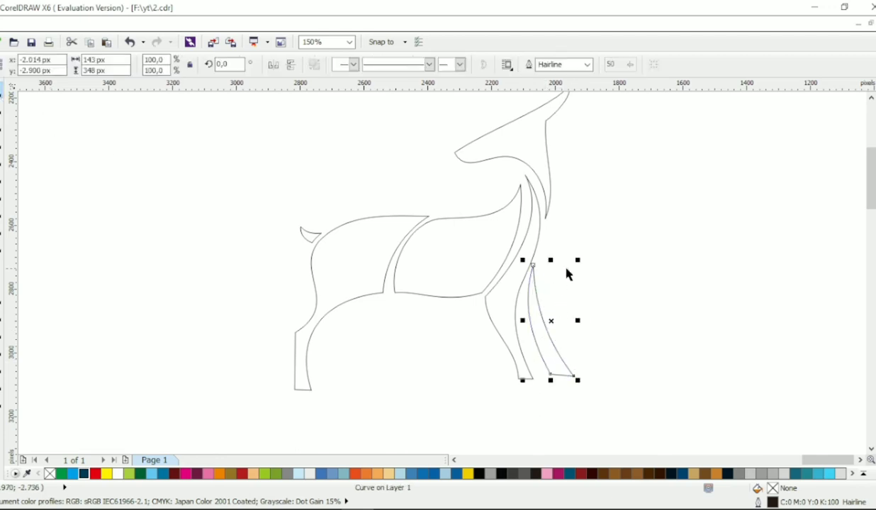
pyautogui.moveTo(579, 259); pyautogui.dragTo(571, 276)
pyautogui.click(605, 287)
pyautogui.click(537, 330)
pyautogui.press('Left')
pyautogui.click(624, 352)
pyautogui.press('Right')
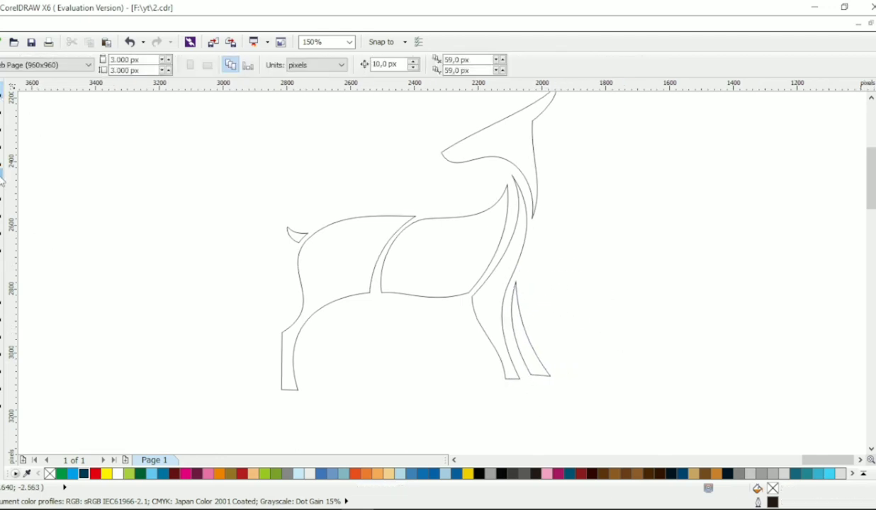
# - Draw a closed five-node Bezier outline for the second hind leg, in front of the first and below the belly
pyautogui.click(1, 161)
pyautogui.click(365, 389)
pyautogui.click(350, 389)
pyautogui.click(326, 344)
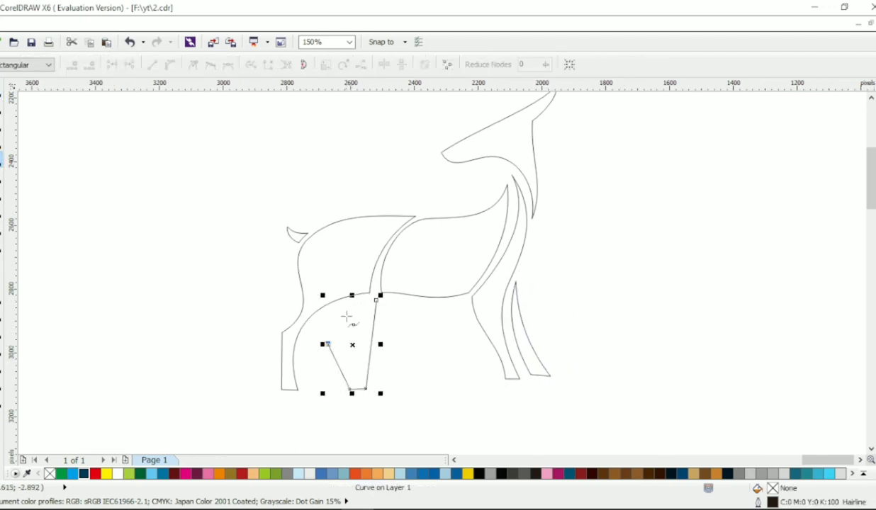
pyautogui.press('F10')
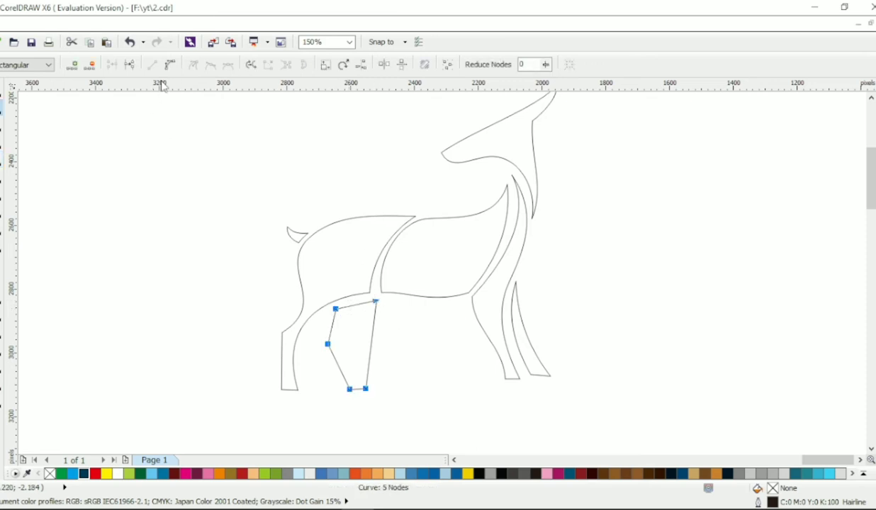
# - Bend the second hind leg's edges into curves and adjust its hoof and heel nodes to form a slender, bent leg
pyautogui.moveTo(358, 304); pyautogui.dragTo(348, 335)
pyautogui.moveTo(338, 364)
pyautogui.mouseDown()
pyautogui.moveTo(337, 333)
pyautogui.moveTo(326, 348)
pyautogui.moveTo(345, 351)
pyautogui.mouseUp()
pyautogui.moveTo(349, 389); pyautogui.dragTo(340, 389)
pyautogui.moveTo(331, 379); pyautogui.dragTo(333, 379)
pyautogui.moveTo(366, 389); pyautogui.dragTo(353, 389)
pyautogui.moveTo(316, 361); pyautogui.dragTo(329, 367)
pyautogui.click(346, 329)
pyautogui.click(1, 96)
# - Draw a 463 px circle above the head and position it just over the forehead
pyautogui.scroll(1, 524, 288)
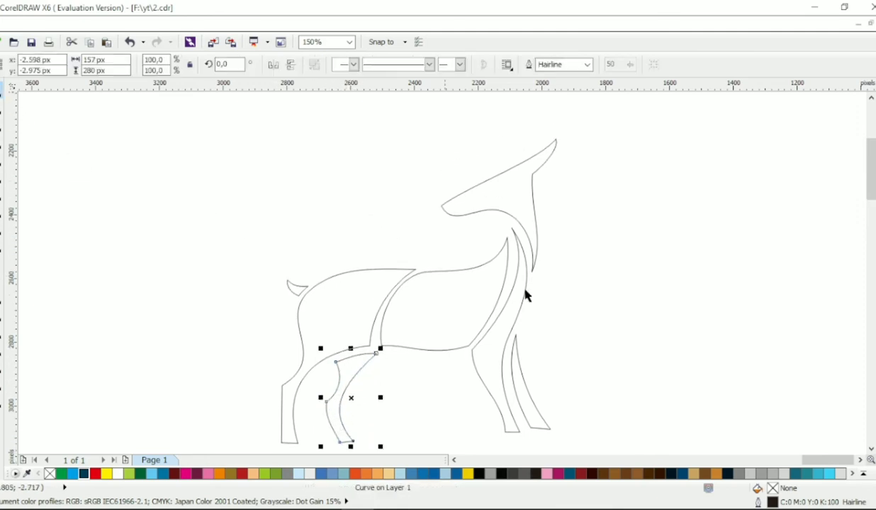
pyautogui.click(526, 287)
pyautogui.scroll(1, 535, 237)
pyautogui.scroll(1, 534, 242)
pyautogui.click(3, 150)
pyautogui.moveTo(348, 127); pyautogui.dragTo(496, 274)
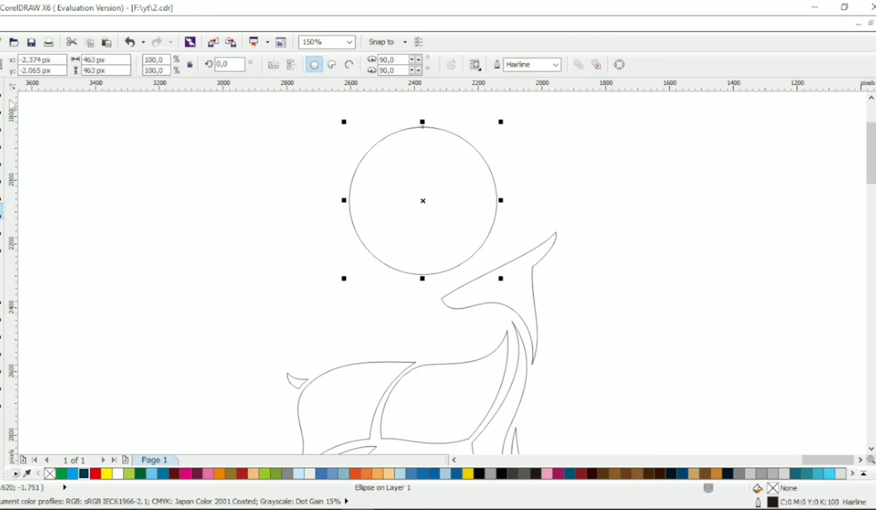
pyautogui.moveTo(420, 187)
pyautogui.mouseDown()
pyautogui.moveTo(481, 173)
pyautogui.moveTo(469, 178)
pyautogui.mouseUp()
# - Convert the circle to curves, add nodes at its lower left and upper right, and delete the part between them to leave an open arc
pyautogui.hotkey('ctrl', 'q')
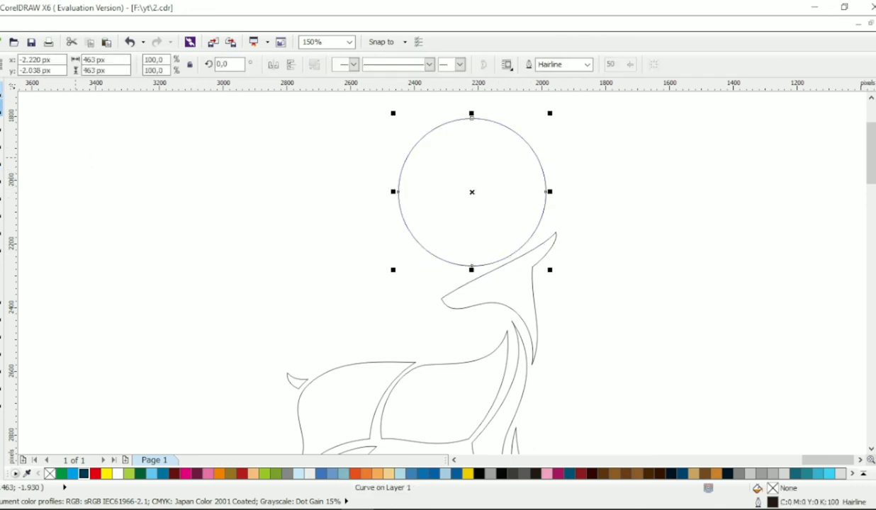
pyautogui.press('F10')
pyautogui.click(129, 65)
pyautogui.doubleClick(440, 259)
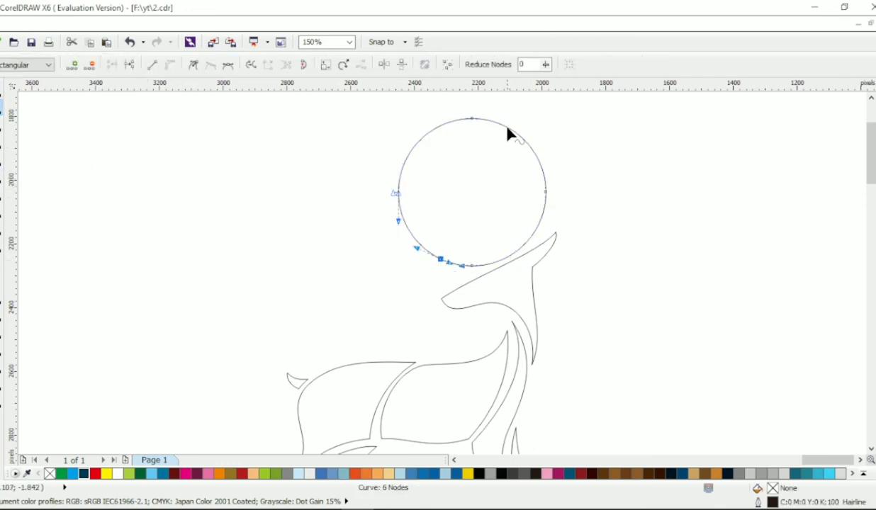
pyautogui.doubleClick(506, 127)
pyautogui.moveTo(483, 111); pyautogui.dragTo(370, 207)
pyautogui.press('Delete')
pyautogui.press('space')
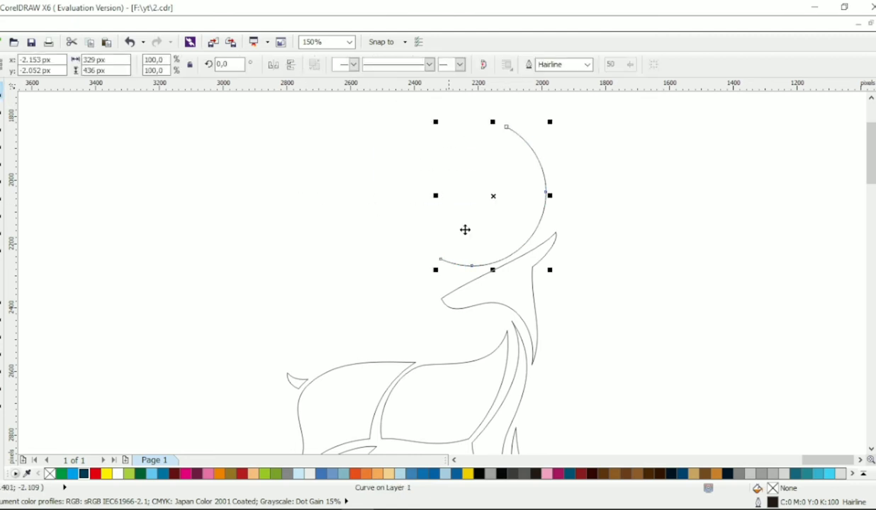
# - Make a copy of the arc rotated to 340.9 degrees and shift it up and behind so the two arcs cross as antlers
pyautogui.click(542, 157)
pyautogui.rightClick(563, 150)
pyautogui.moveTo(549, 122); pyautogui.dragTo(563, 151)
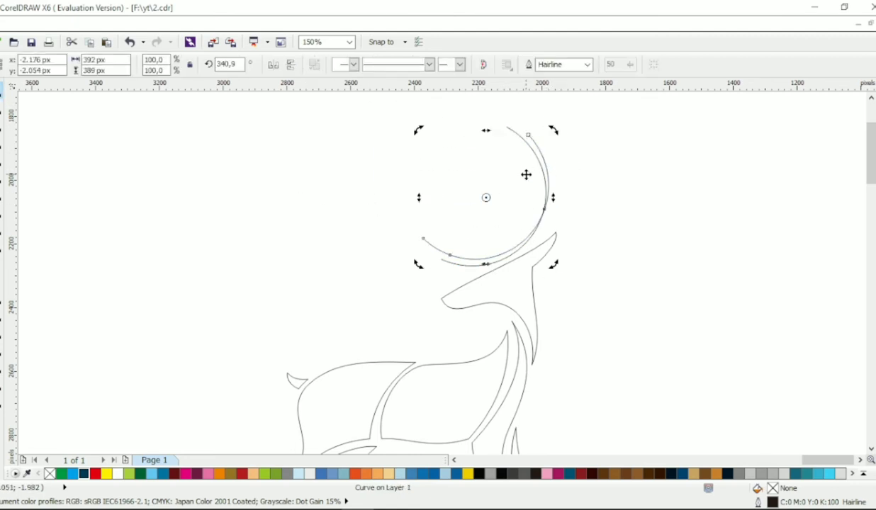
pyautogui.click(526, 175)
pyautogui.moveTo(418, 265); pyautogui.dragTo(438, 246)
pyautogui.hotkey('ctrl', 'z')
pyautogui.moveTo(485, 200); pyautogui.dragTo(499, 191)
pyautogui.keyDown('shift'); pyautogui.click(535, 158); pyautogui.keyUp('shift')
# - Set the outline width of both antler arcs to 2.0 mm
pyautogui.click(563, 65)
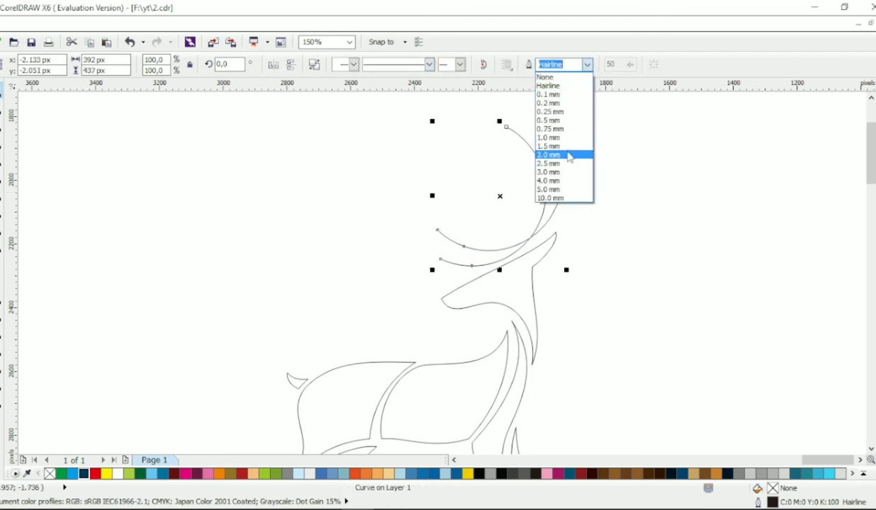
pyautogui.click(549, 156)
pyautogui.click(590, 169)
pyautogui.scroll(-1, 607, 194)
pyautogui.scroll(1, 586, 196)
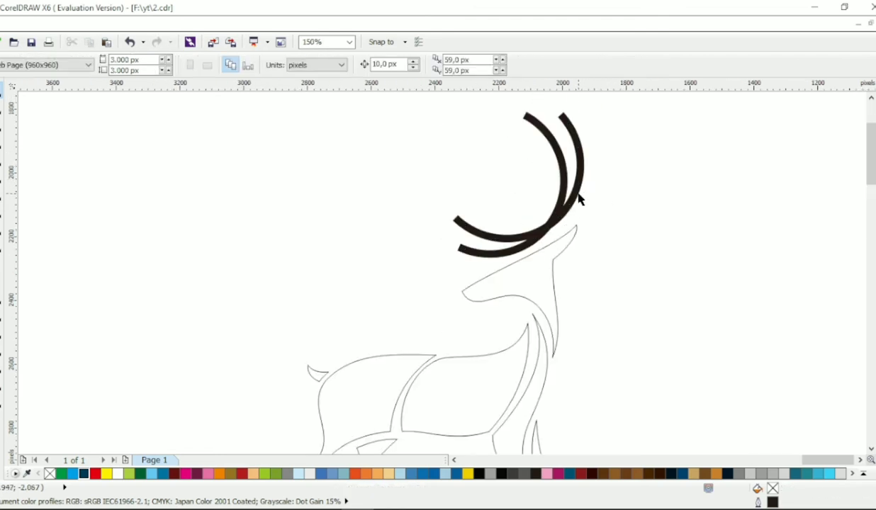
# - Add a node on top of the head outline, pull the ear tip down and back, and make the ear's nodes cusps
pyautogui.click(530, 279)
pyautogui.click(3, 107)
pyautogui.moveTo(462, 292); pyautogui.dragTo(521, 294)
pyautogui.scroll(1, 563, 234)
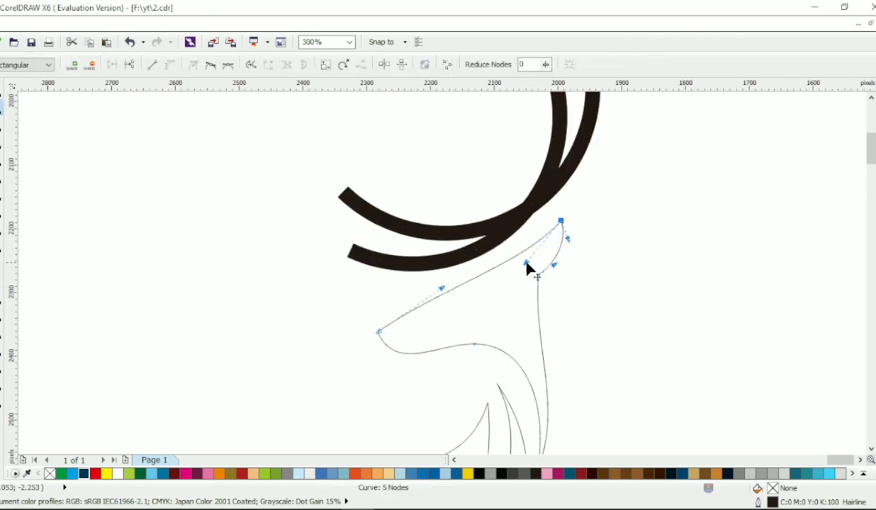
pyautogui.click(529, 251)
pyautogui.doubleClick(529, 251)
pyautogui.moveTo(560, 221); pyautogui.dragTo(570, 259)
pyautogui.moveTo(592, 288); pyautogui.dragTo(516, 235)
pyautogui.click(193, 64)
# - Adjust the ear's tip, base node and curve handles to form a short pointed ear behind the head
pyautogui.click(541, 255)
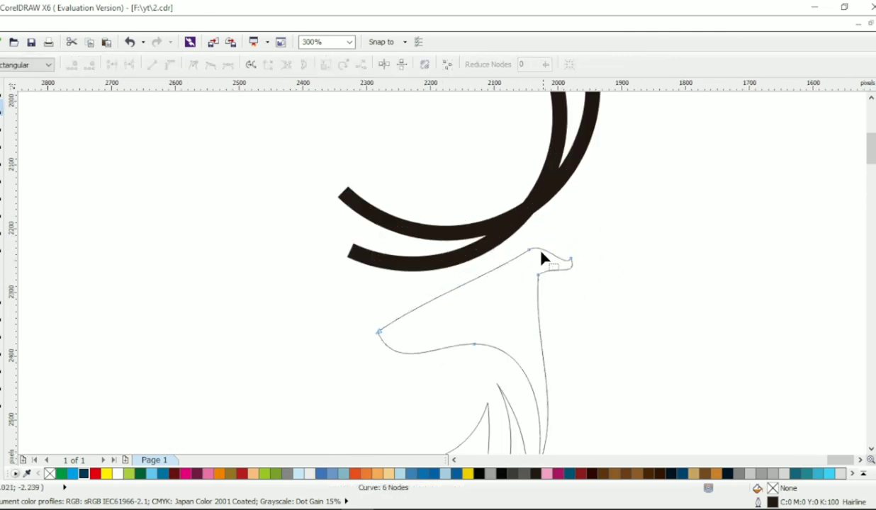
pyautogui.click(528, 250)
pyautogui.moveTo(571, 259)
pyautogui.mouseDown()
pyautogui.moveTo(584, 243)
pyautogui.moveTo(557, 266)
pyautogui.mouseUp()
pyautogui.moveTo(538, 274); pyautogui.dragTo(539, 259)
pyautogui.moveTo(559, 252); pyautogui.dragTo(576, 243)
pyautogui.click(528, 249)
pyautogui.scroll(-2, 571, 266)
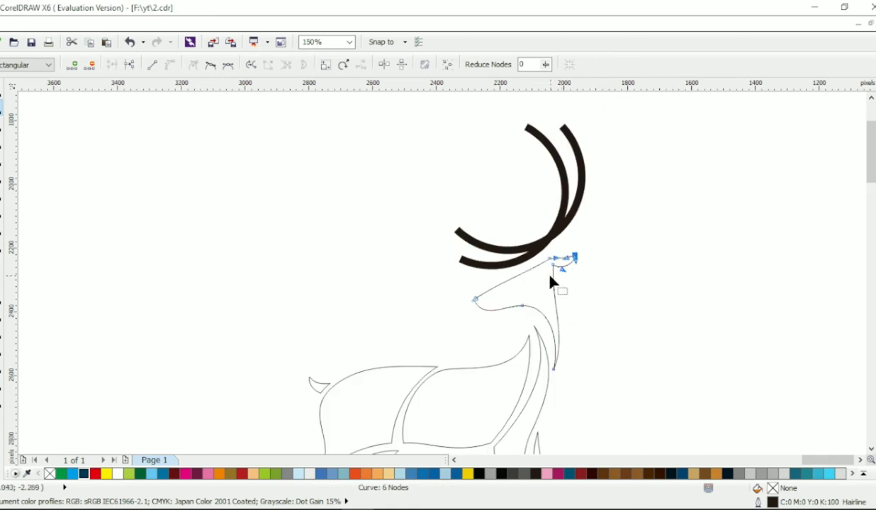
# - Move the head outline slightly down toward the neck and extend its lower point
pyautogui.click(552, 306)
pyautogui.click(1, 90)
pyautogui.moveTo(525, 288); pyautogui.dragTo(528, 293)
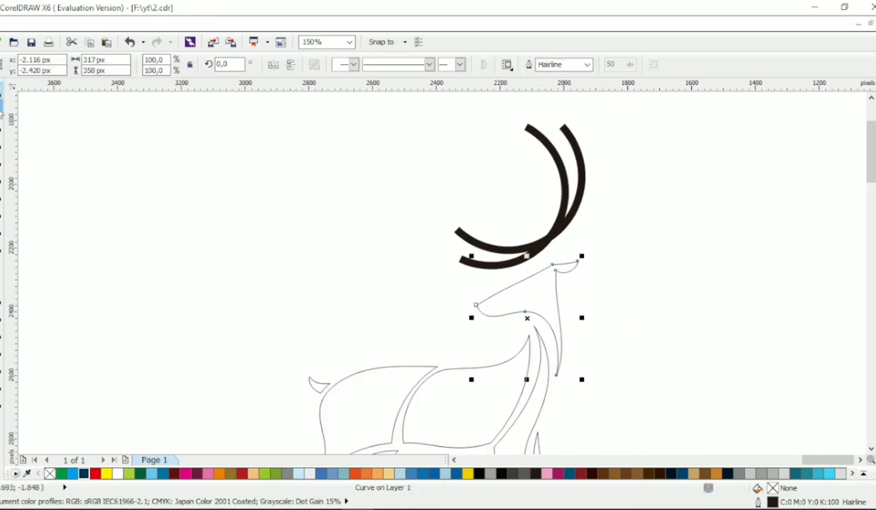
pyautogui.click(1, 107)
pyautogui.moveTo(556, 377); pyautogui.dragTo(556, 384)
# - Adjust the upper tips of the neck and torso outlines to fit beneath the lowered head
pyautogui.moveTo(555, 311); pyautogui.dragTo(535, 338)
pyautogui.click(538, 332)
pyautogui.click(528, 335)
pyautogui.scroll(-1, 534, 344)
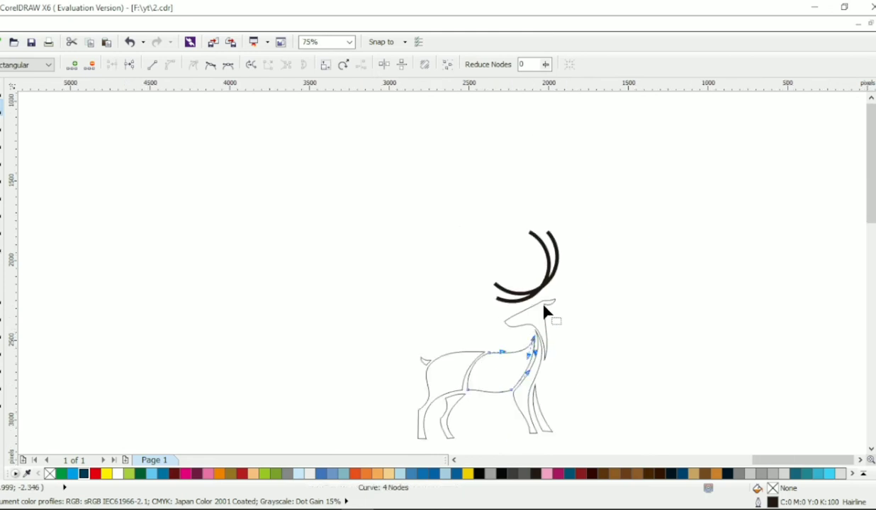
pyautogui.scroll(1, 544, 309)
pyautogui.press('space')
pyautogui.click(602, 322)
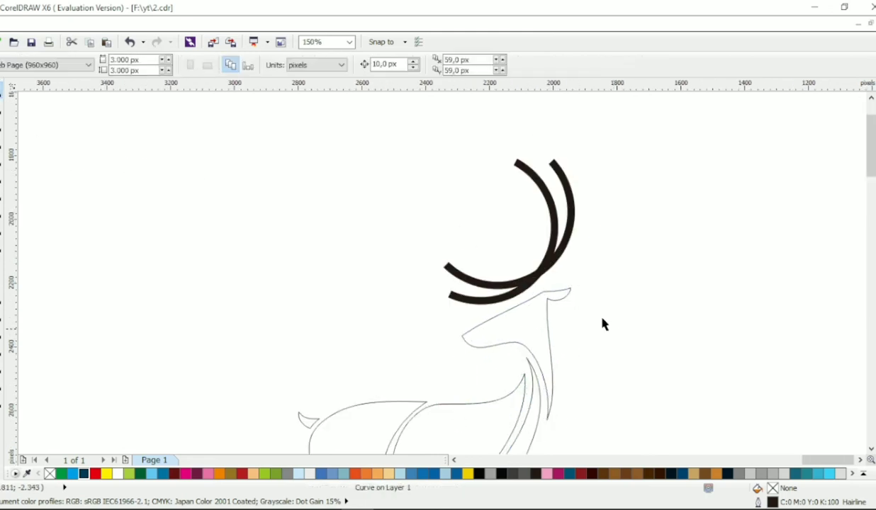
# - Shift the hindquarters, tail, second hind leg and the torso's rear nodes slightly forward to shorten the body
pyautogui.scroll(-1, 606, 330)
pyautogui.hscroll(-1, 609, 329)
pyautogui.hscroll(1, 628, 323)
pyautogui.scroll(-1, 488, 324)
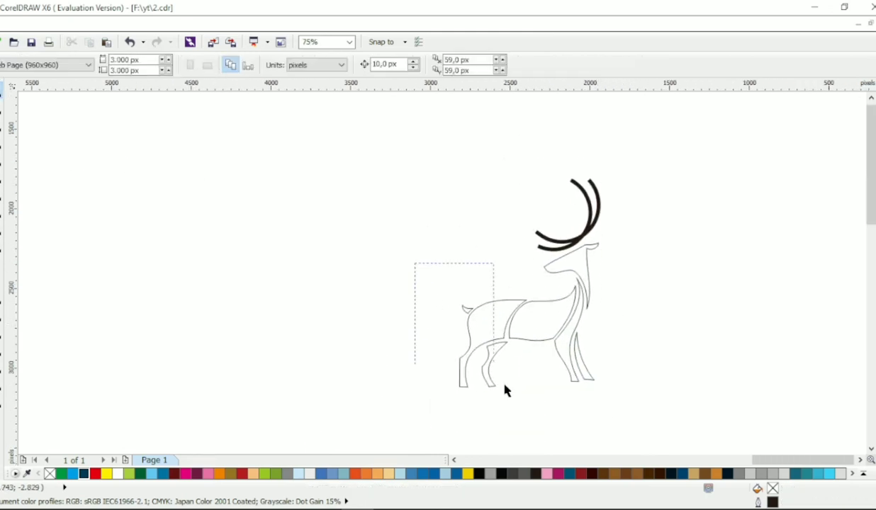
pyautogui.moveTo(506, 390); pyautogui.dragTo(506, 390)
pyautogui.press('space')
pyautogui.moveTo(332, 248); pyautogui.dragTo(548, 421)
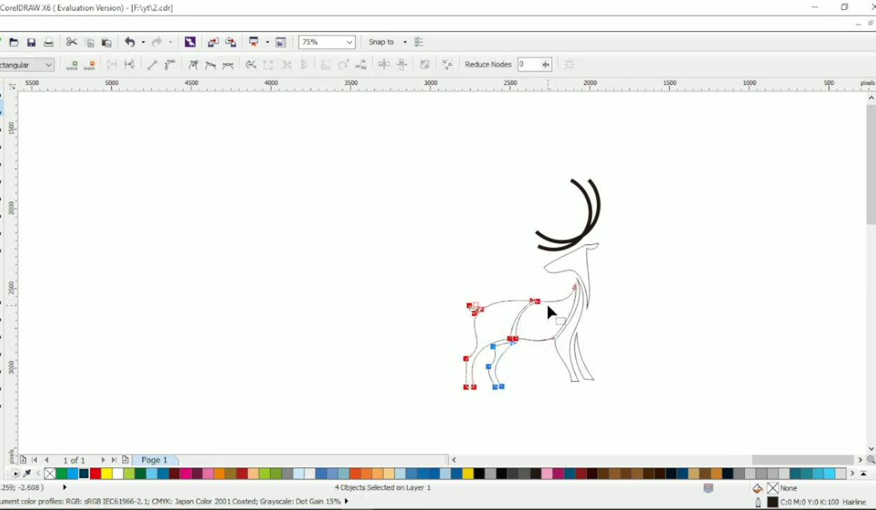
# - Adjust the curve handle at the torso's upper tip to reshape the line from the back to the chest
pyautogui.scroll(1, 567, 315)
pyautogui.click(577, 300)
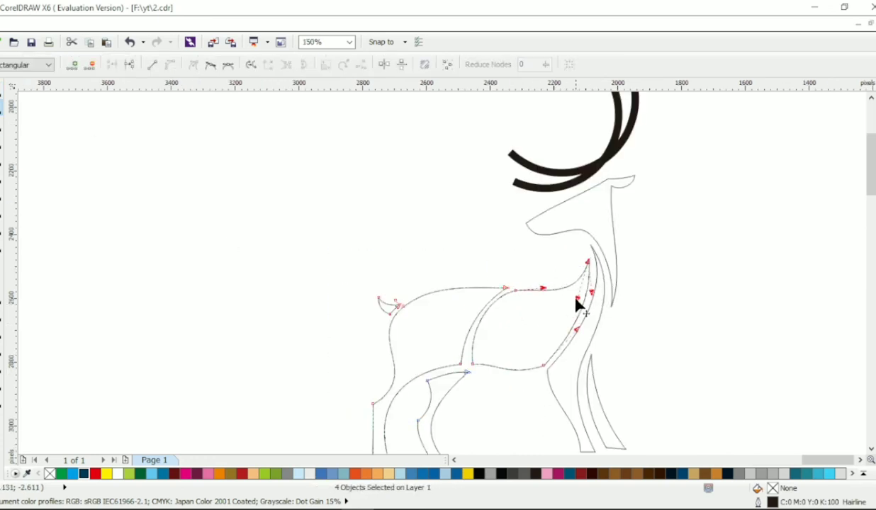
pyautogui.moveTo(575, 299); pyautogui.dragTo(572, 291)
pyautogui.press('space')
pyautogui.click(244, 232)
# - Draw a wide rectangle below the deer with its upper edge crossing all four feet
pyautogui.scroll(-1, 244, 233)
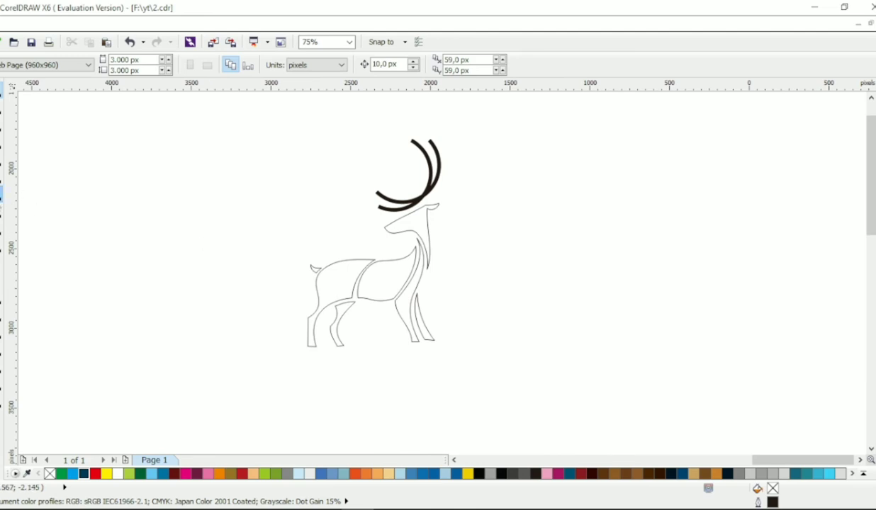
pyautogui.press('F6')
pyautogui.moveTo(240, 399); pyautogui.dragTo(518, 338)
pyautogui.press('space')
pyautogui.click(374, 322)
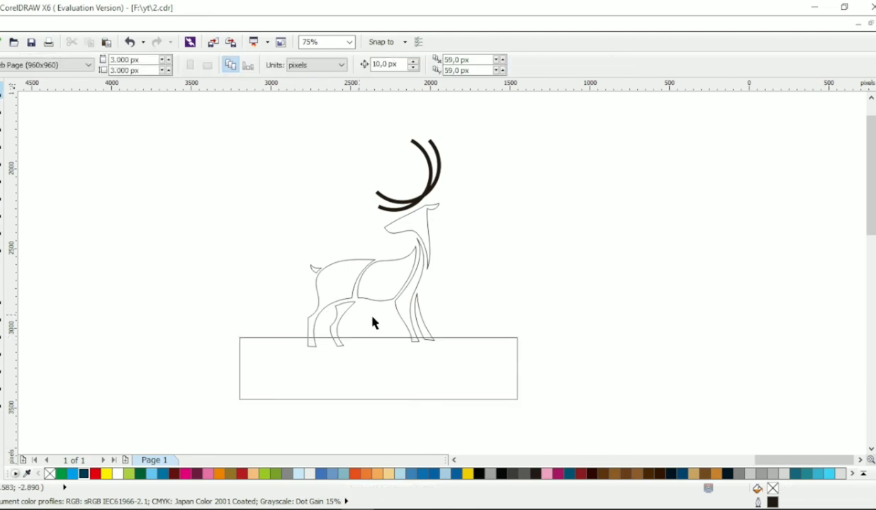
# - Move the hindquarters and second hind leg slightly down and back, and reposition the tail against the rump
pyautogui.scroll(1, 374, 323)
pyautogui.click(346, 285)
pyautogui.keyDown('shift'); pyautogui.click(337, 232); pyautogui.keyUp('shift')
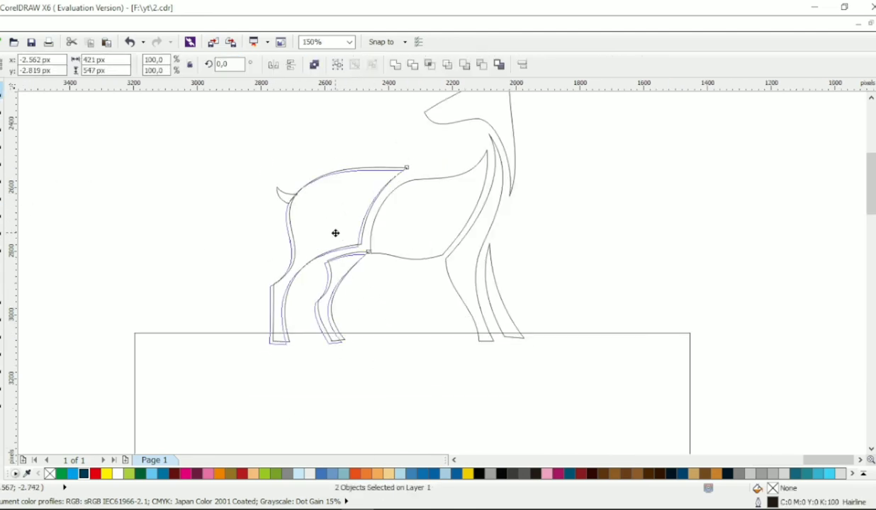
pyautogui.moveTo(335, 233); pyautogui.dragTo(335, 233)
pyautogui.click(230, 191)
pyautogui.click(284, 193)
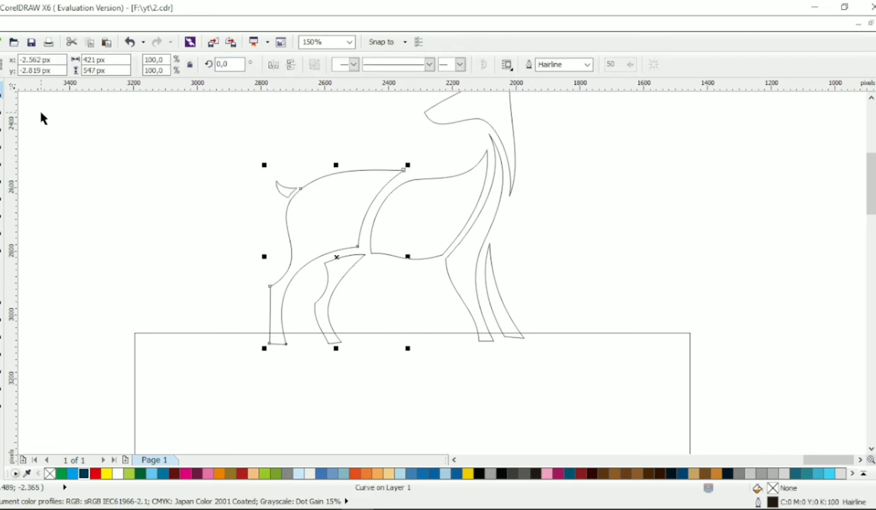
# - Reshape the upper edge of the hindquarters into an arched rump that dips toward the torso
pyautogui.press('F10')
pyautogui.click(364, 178)
pyautogui.moveTo(364, 178); pyautogui.dragTo(364, 182)
pyautogui.moveTo(327, 168); pyautogui.dragTo(335, 162)
# - Adjust the curve handles of the torso's rear edge to follow the front edge of the hindquarters
pyautogui.click(411, 180)
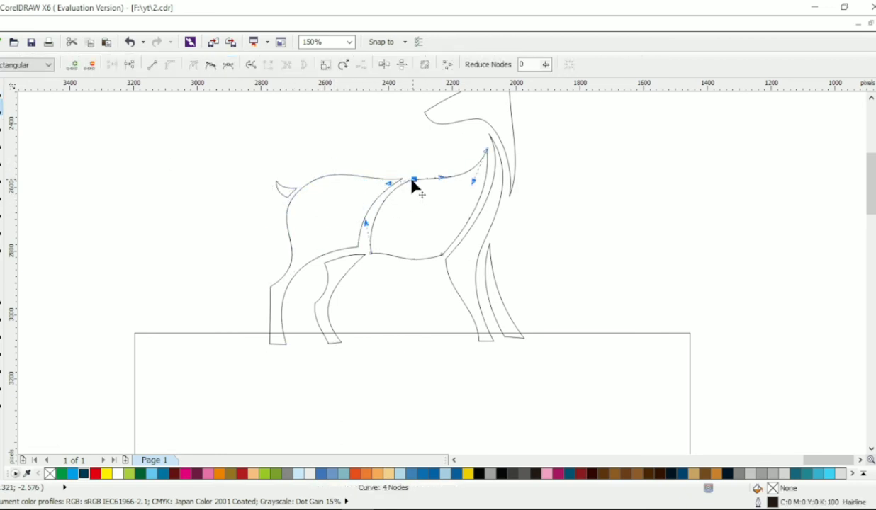
pyautogui.moveTo(387, 184); pyautogui.dragTo(394, 185)
pyautogui.click(371, 253)
pyautogui.moveTo(367, 223); pyautogui.dragTo(360, 217)
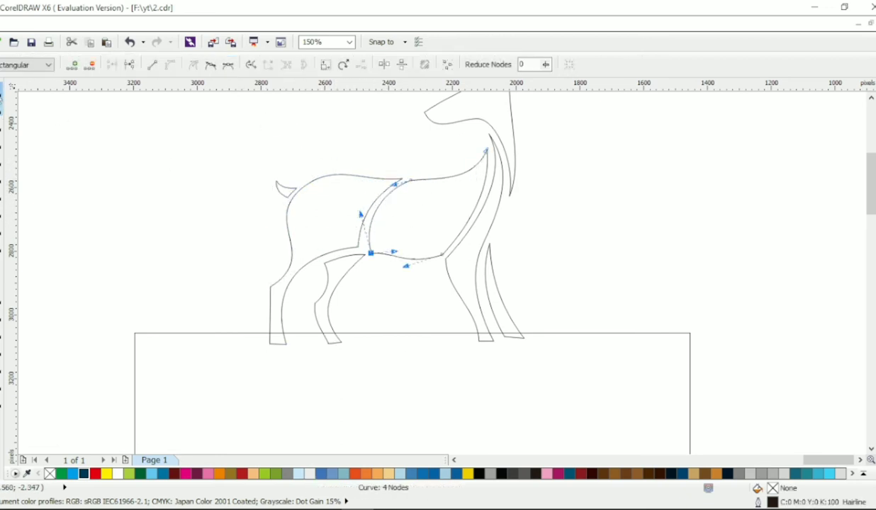
# - Nudge the second hind leg back and move the torso's lower rear node closer to the hindquarters
pyautogui.click(1, 90)
pyautogui.click(396, 357)
pyautogui.click(389, 253)
pyautogui.press('F10')
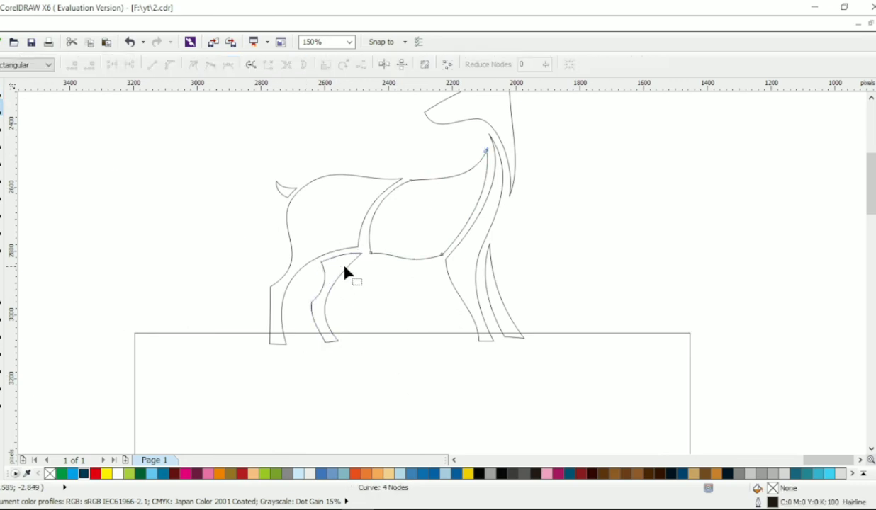
pyautogui.click(364, 249)
pyautogui.click(392, 251)
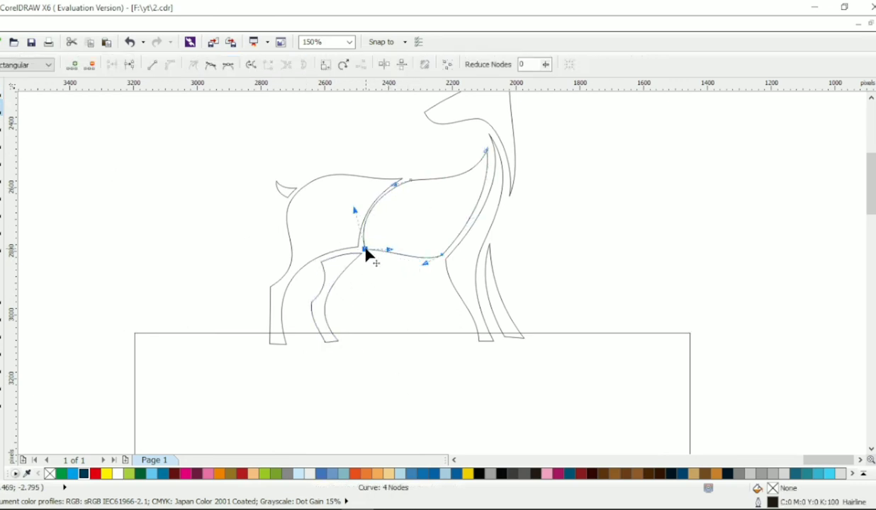
# - Move the second hind leg slightly back and down beneath the hindquarters
pyautogui.click(1, 90)
pyautogui.click(325, 284)
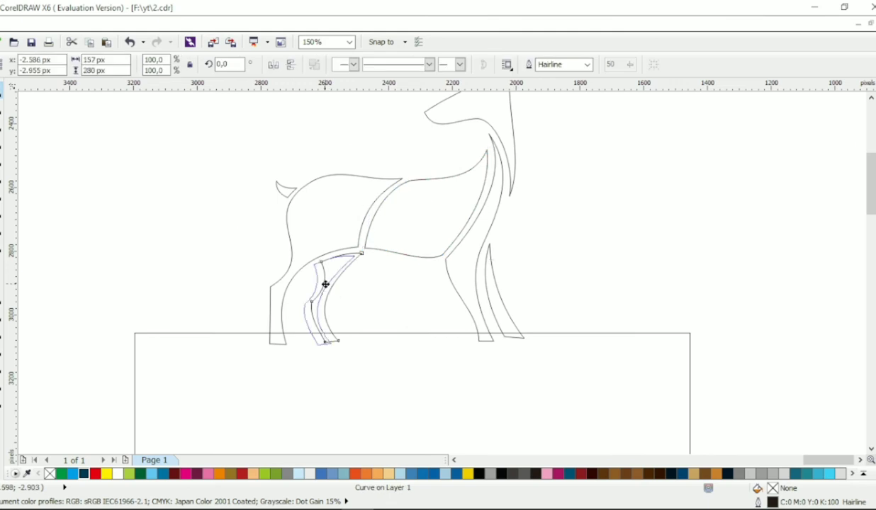
pyautogui.moveTo(332, 281); pyautogui.dragTo(325, 284)
pyautogui.click(338, 284)
# - Trim the feet of the second hind leg and the main hind leg with the rectangle
pyautogui.click(344, 336)
pyautogui.keyDown('shift'); pyautogui.click(335, 275); pyautogui.keyUp('shift')
pyautogui.click(412, 65)
pyautogui.click(248, 337)
pyautogui.keyDown('shift'); pyautogui.click(311, 258); pyautogui.keyUp('shift')
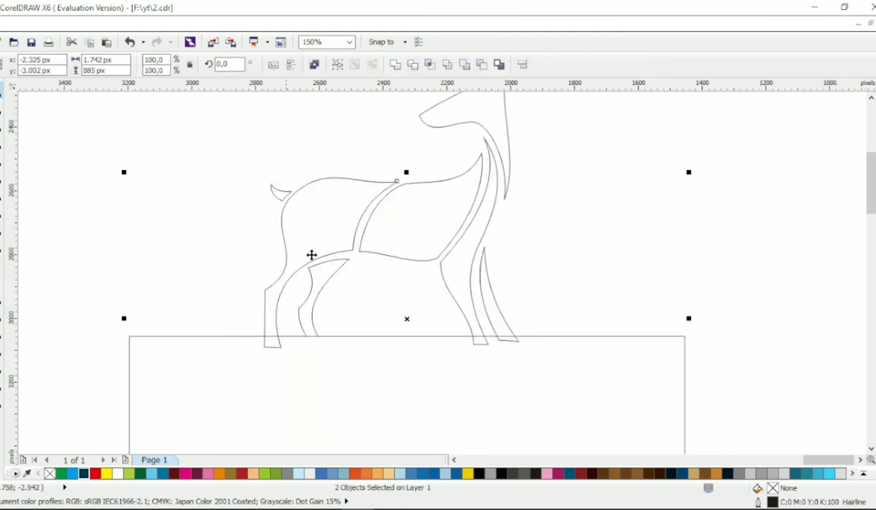
pyautogui.click(412, 65)
# - Trim the feet of both front legs with the rectangle and delete the rectangle
pyautogui.click(437, 409)
pyautogui.keyDown('shift'); pyautogui.click(465, 303); pyautogui.keyUp('shift')
pyautogui.click(412, 65)
pyautogui.click(454, 376)
pyautogui.keyDown('shift'); pyautogui.click(490, 303); pyautogui.keyUp('shift')
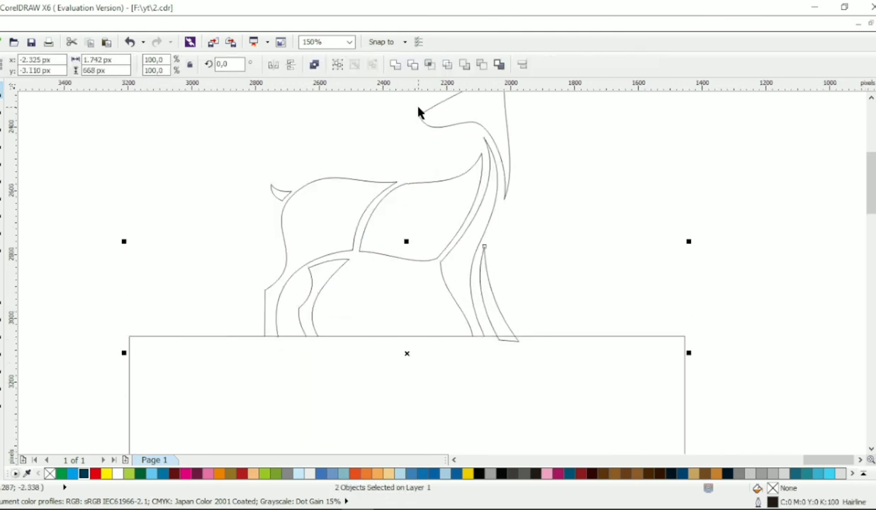
pyautogui.click(412, 66)
pyautogui.press('Delete')
pyautogui.scroll(1, 519, 350)
# - Move the tail and the adjoining rump node together slightly up and back to raise the rump
pyautogui.click(503, 338)
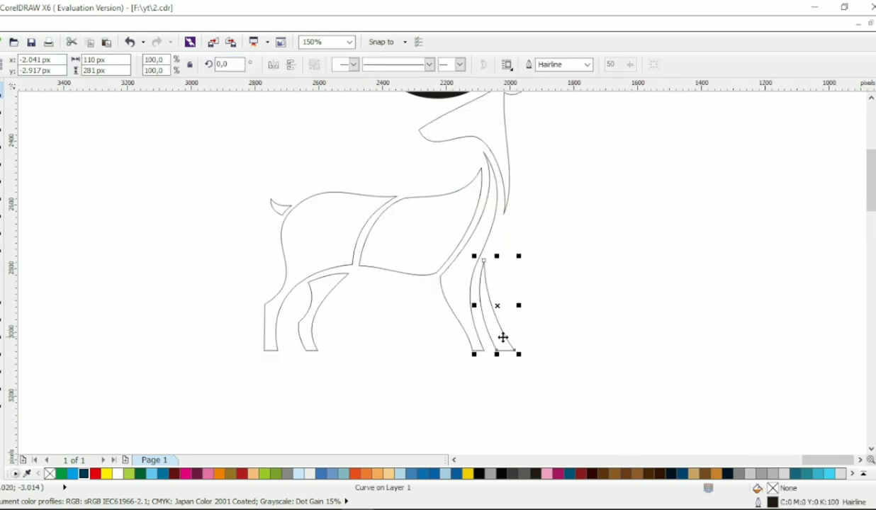
pyautogui.click(526, 284)
pyautogui.scroll(-1, 527, 283)
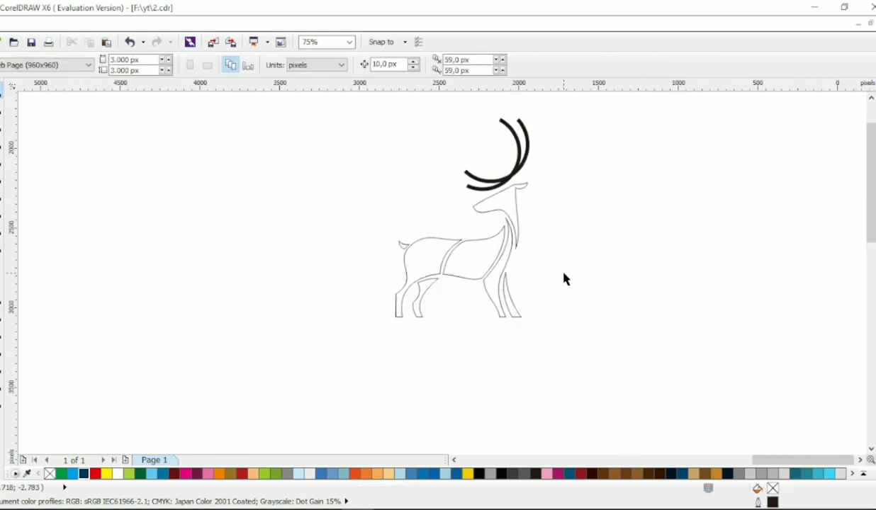
pyautogui.scroll(1, 440, 287)
pyautogui.click(440, 288)
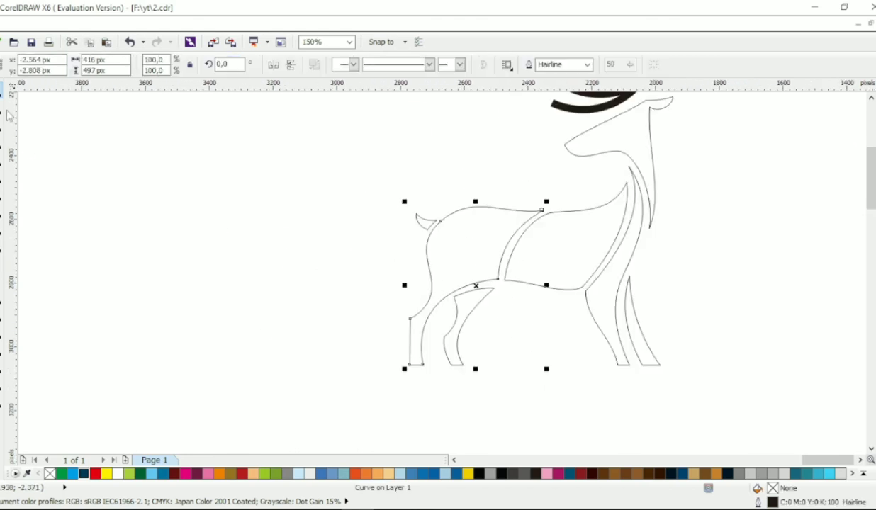
pyautogui.click(2, 112)
pyautogui.moveTo(397, 199); pyautogui.dragTo(433, 213)
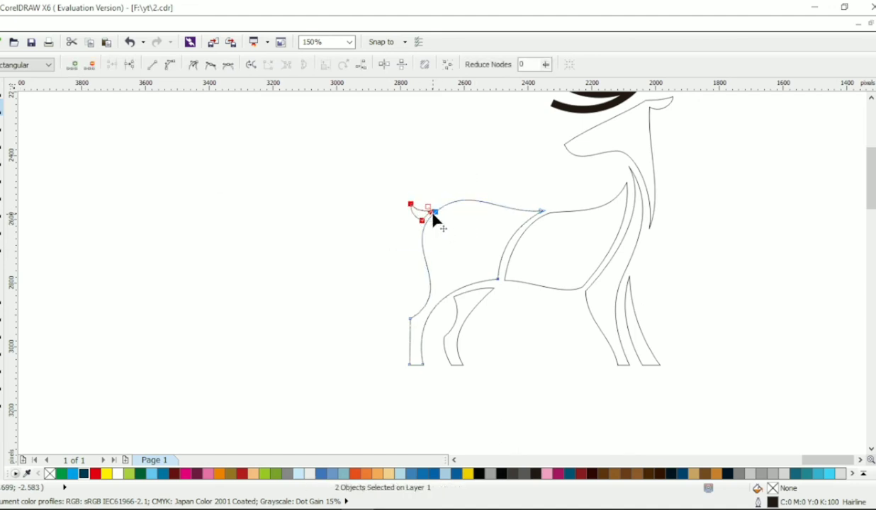
# - Move the hindquarters, tail and second hind leg slightly rearward, away from the torso, and select the torso outline
pyautogui.click(2, 92)
pyautogui.moveTo(344, 131); pyautogui.dragTo(575, 397)
pyautogui.moveTo(458, 252); pyautogui.dragTo(448, 252)
pyautogui.click(513, 250)
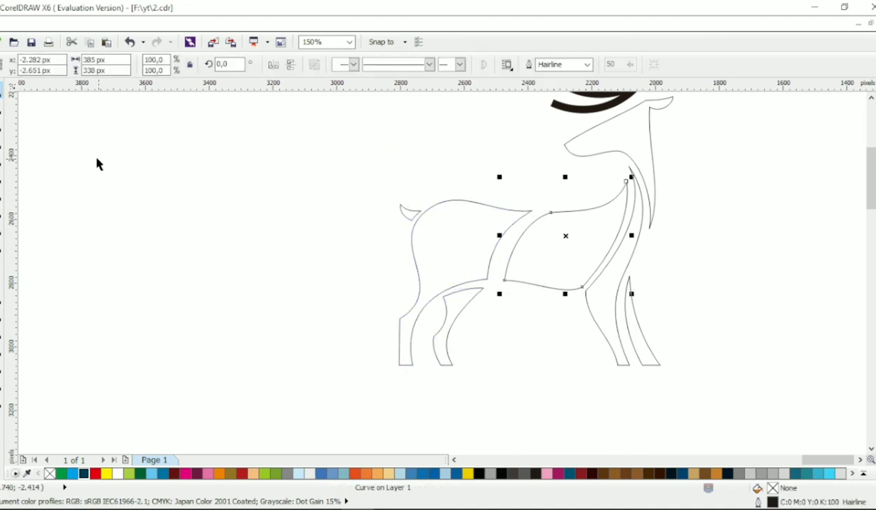
# - Move the torso's lower rear node slightly toward the hindquarters to narrow the gap between them
pyautogui.click(3, 113)
pyautogui.moveTo(504, 280); pyautogui.dragTo(493, 279)
pyautogui.scroll(-1, 544, 229)
pyautogui.click(3, 92)
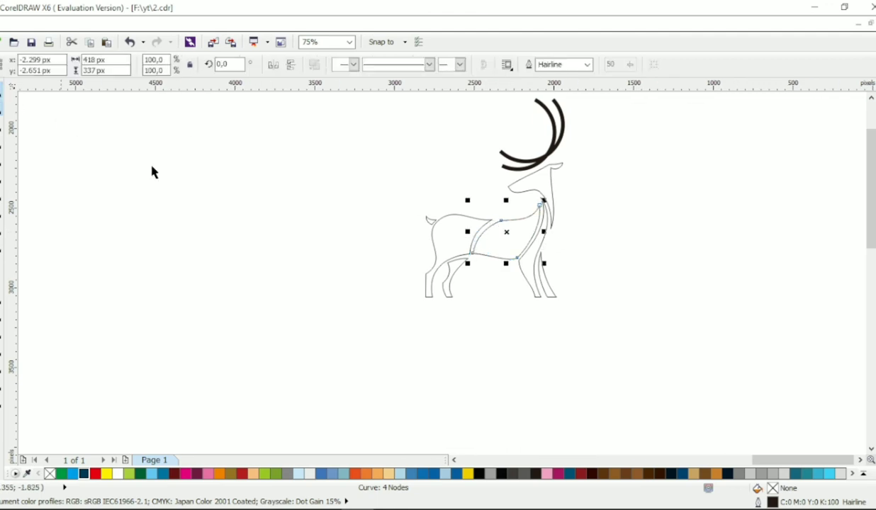
pyautogui.click(649, 233)
# - Give the head a linear gradient from red at the muzzle to yellow near the ear and remove its outline
pyautogui.click(552, 202)
pyautogui.scroll(1, 630, 198)
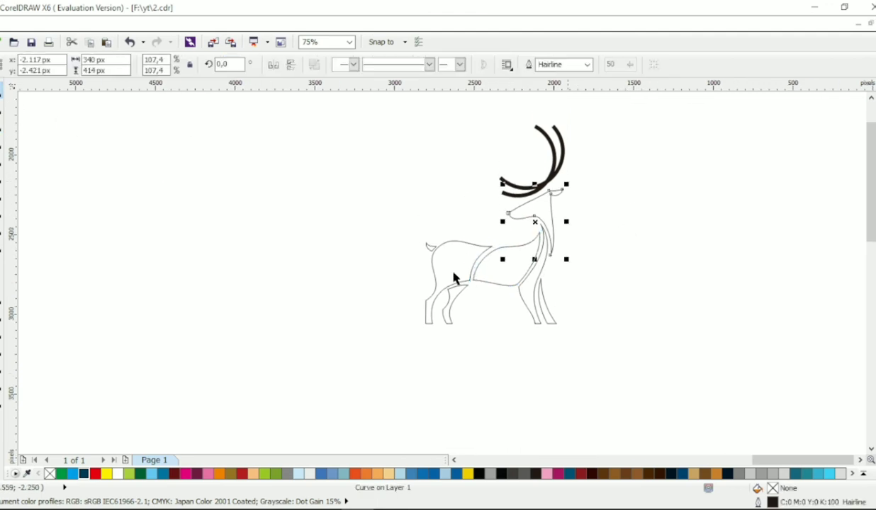
pyautogui.click(96, 474)
pyautogui.rightClick(50, 474)
pyautogui.click(2, 405)
pyautogui.moveTo(508, 250); pyautogui.dragTo(549, 158)
pyautogui.click(107, 474)
pyautogui.click(2, 93)
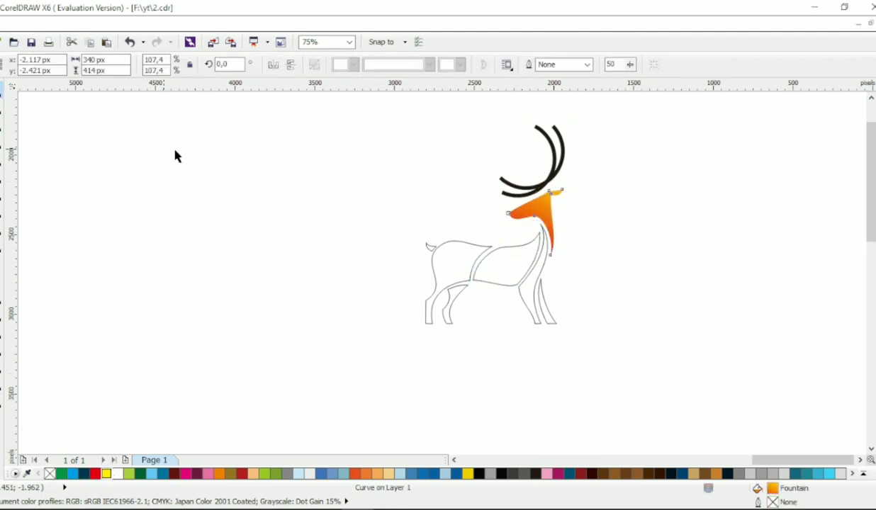
pyautogui.click(177, 156)
# - Fill both antler arcs with solid orange
pyautogui.click(533, 187)
pyautogui.scroll(1, 533, 187)
pyautogui.click(219, 474)
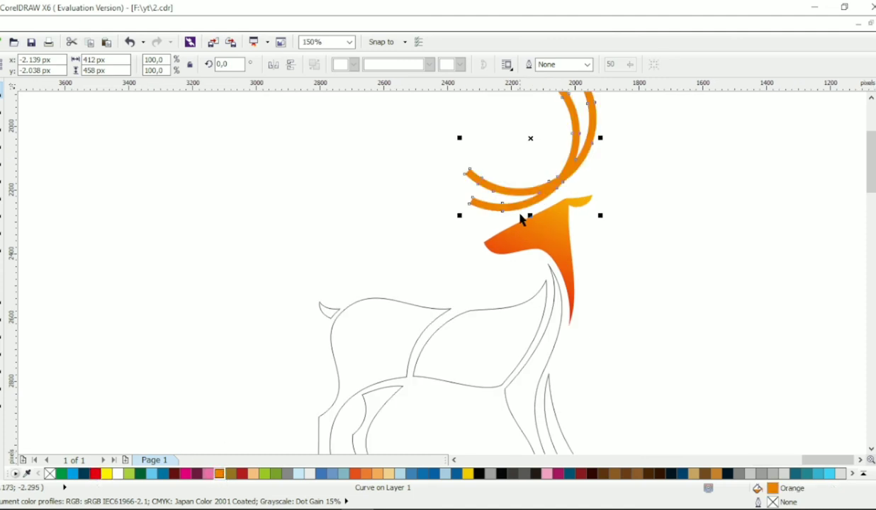
pyautogui.click(398, 218)
# - Give the torso a linear gradient from dark teal C100 M81 Y54 K20 at the lower rear to magenta at the shoulder, without outline
pyautogui.scroll(-1, 399, 218)
pyautogui.click(444, 278)
pyautogui.click(85, 475)
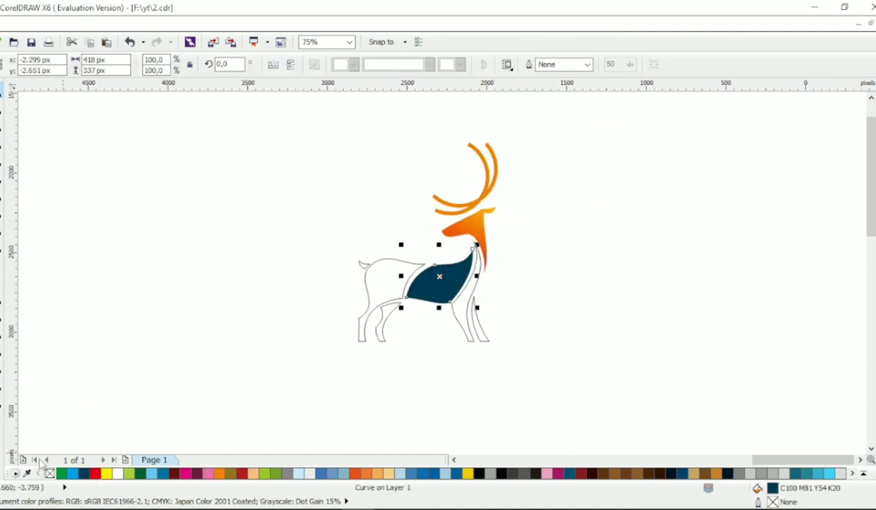
pyautogui.press('g')
pyautogui.moveTo(407, 301); pyautogui.dragTo(473, 249)
pyautogui.click(186, 473)
pyautogui.click(1, 90)
pyautogui.click(298, 234)
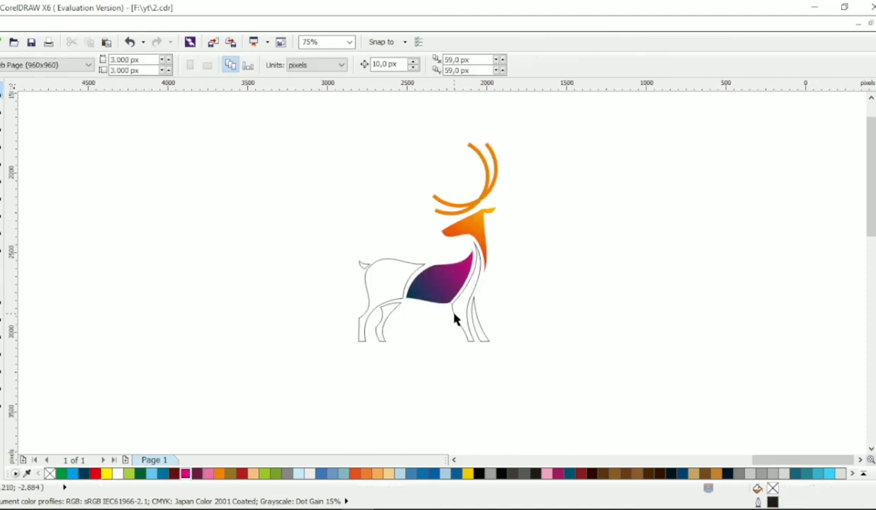
# - Adjust the rear edge of the main front leg between its upper corner node and the foot
pyautogui.click(454, 313)
pyautogui.scroll(1, 493, 335)
pyautogui.click(1, 107)
pyautogui.click(411, 274)
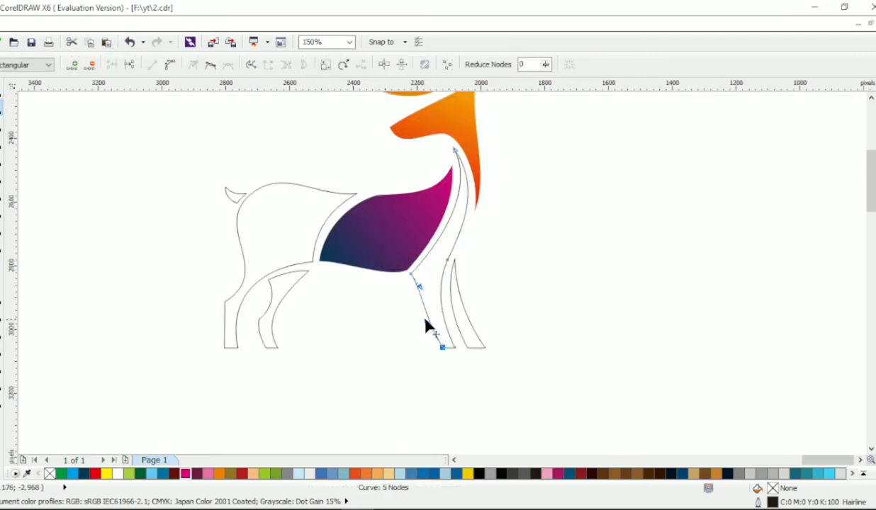
pyautogui.click(2, 96)
# - Shrink the second front leg slightly and shift it closer to the main front leg
pyautogui.click(452, 302)
pyautogui.moveTo(489, 353); pyautogui.dragTo(487, 350)
pyautogui.moveTo(473, 337); pyautogui.dragTo(471, 340)
pyautogui.click(544, 312)
pyautogui.scroll(-1, 544, 312)
pyautogui.scroll(1, 516, 268)
# - Give the main front leg a gradient from dark red C53 M100 Y100 K41 at the foot to bright red at the neck, without outline
pyautogui.click(449, 325)
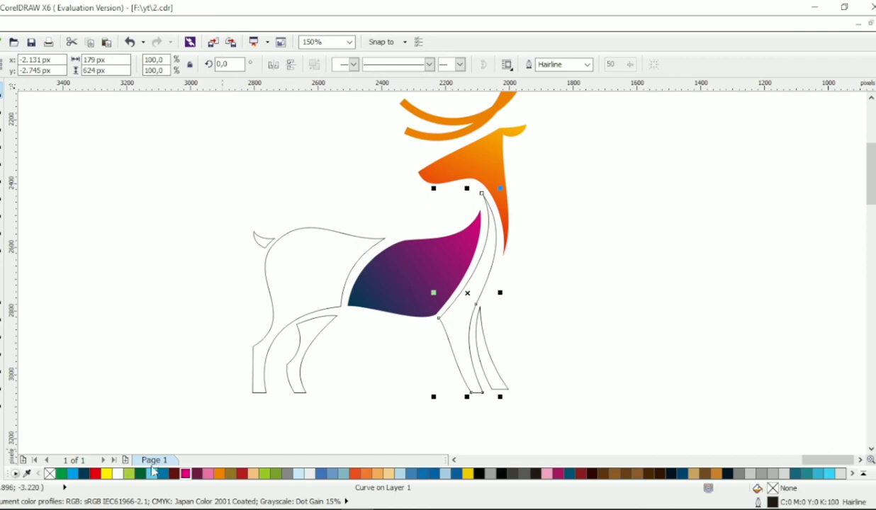
pyautogui.click(173, 474)
pyautogui.press('g')
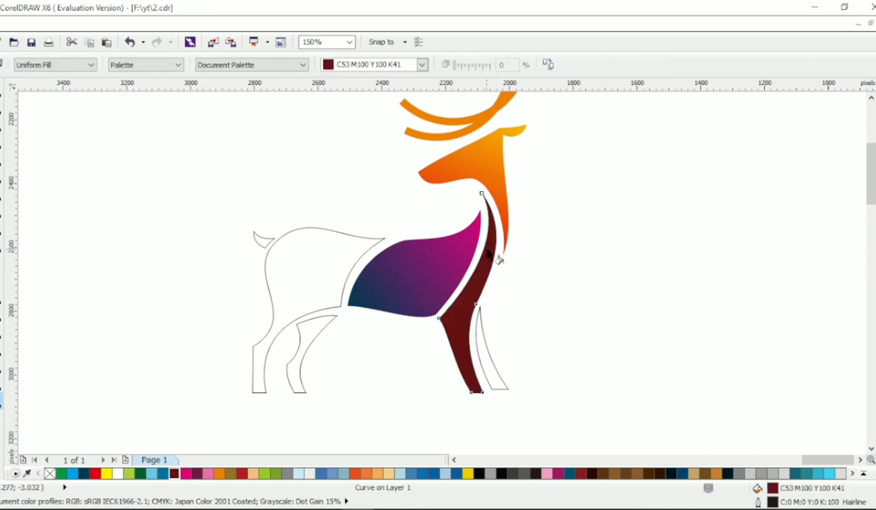
pyautogui.moveTo(421, 382); pyautogui.dragTo(487, 250)
pyautogui.click(95, 474)
pyautogui.rightClick(49, 474)
pyautogui.click(2, 96)
pyautogui.click(163, 136)
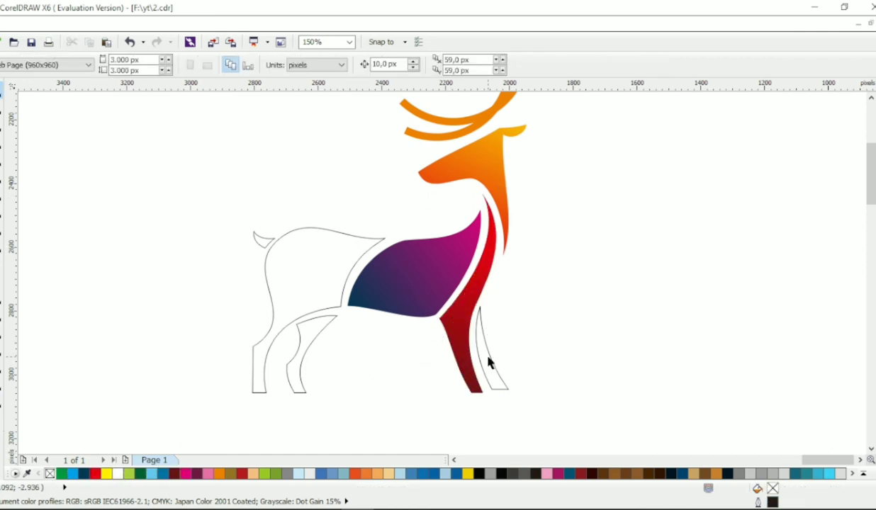
# - Give the second front leg a gradient from dark teal C100 M81 Y54 K20 at the top to magenta at the foot, without outline
pyautogui.click(487, 358)
pyautogui.click(83, 474)
pyautogui.press('g')
pyautogui.rightClick(50, 474)
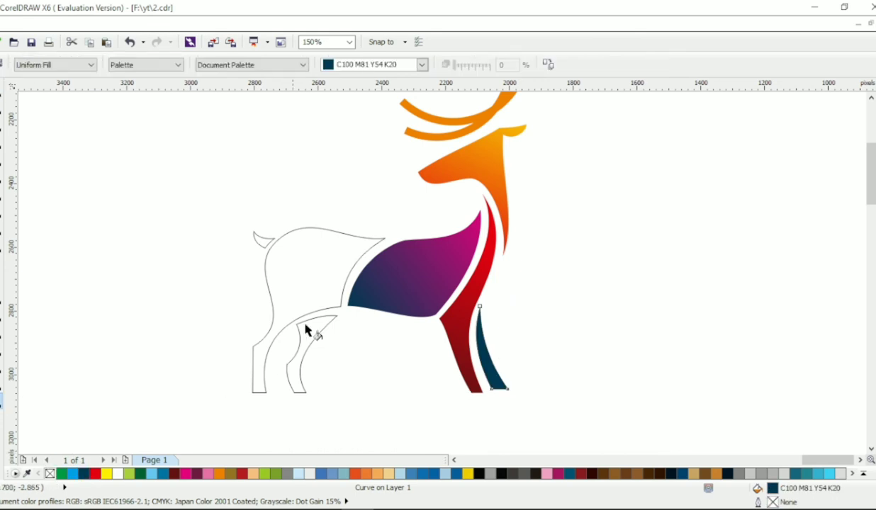
pyautogui.moveTo(495, 370); pyautogui.dragTo(516, 385)
pyautogui.click(186, 474)
pyautogui.click(2, 96)
pyautogui.click(92, 127)
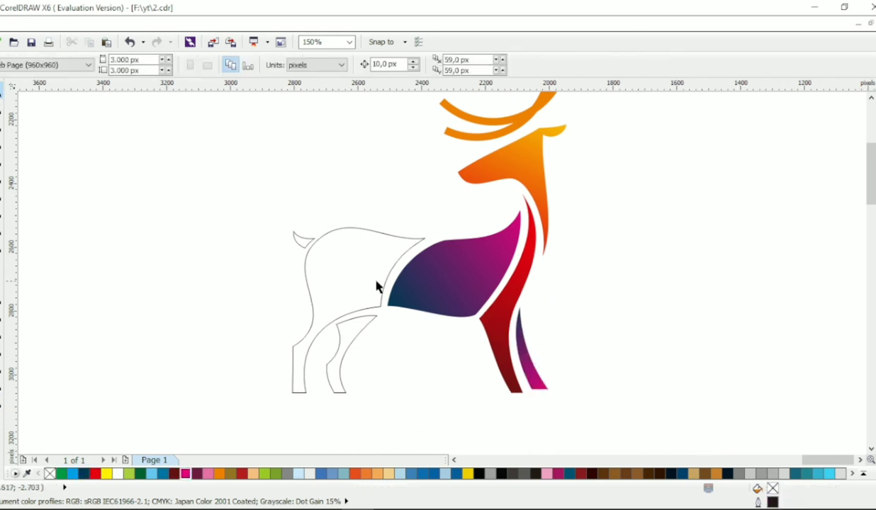
# - Give the hindquarters a linear gradient from dark teal at the foot to light blue at the rump and remove the outline
pyautogui.click(377, 282)
pyautogui.click(83, 474)
pyautogui.press('g')
pyautogui.rightClick(49, 474)
pyautogui.moveTo(288, 370); pyautogui.dragTo(366, 224)
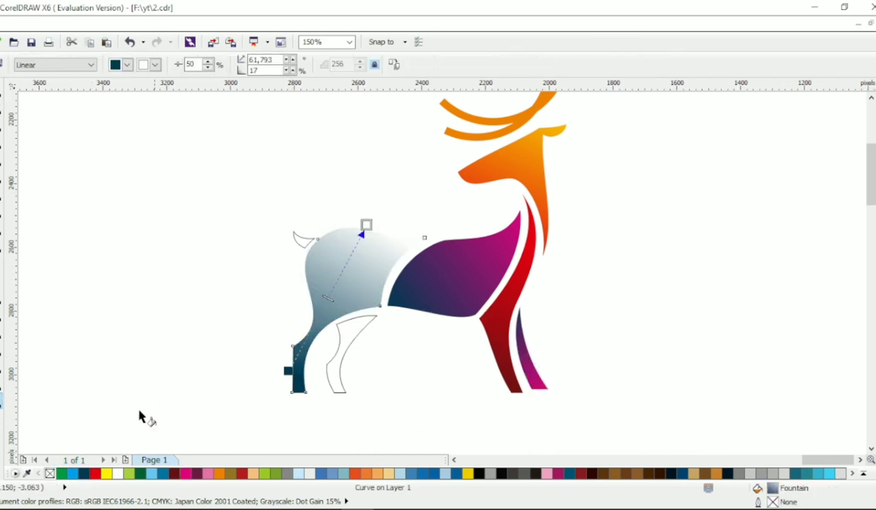
pyautogui.click(73, 474)
pyautogui.press('space')
pyautogui.click(127, 184)
# - Give the second hind leg a gradient from dark teal at the top to light blue at the foot, without outline
pyautogui.click(334, 348)
pyautogui.click(84, 474)
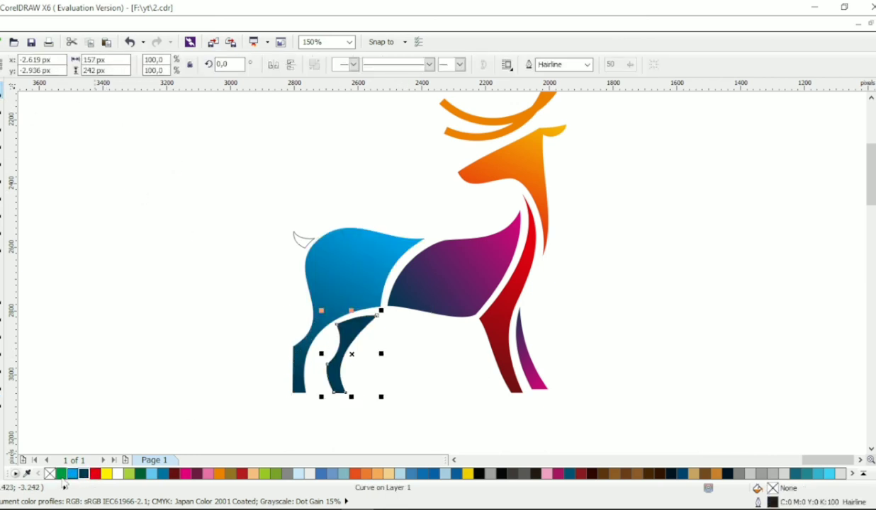
pyautogui.rightClick(50, 474)
pyautogui.press('g')
pyautogui.moveTo(340, 281); pyautogui.dragTo(354, 360)
pyautogui.click(72, 474)
pyautogui.moveTo(325, 304); pyautogui.dragTo(363, 398)
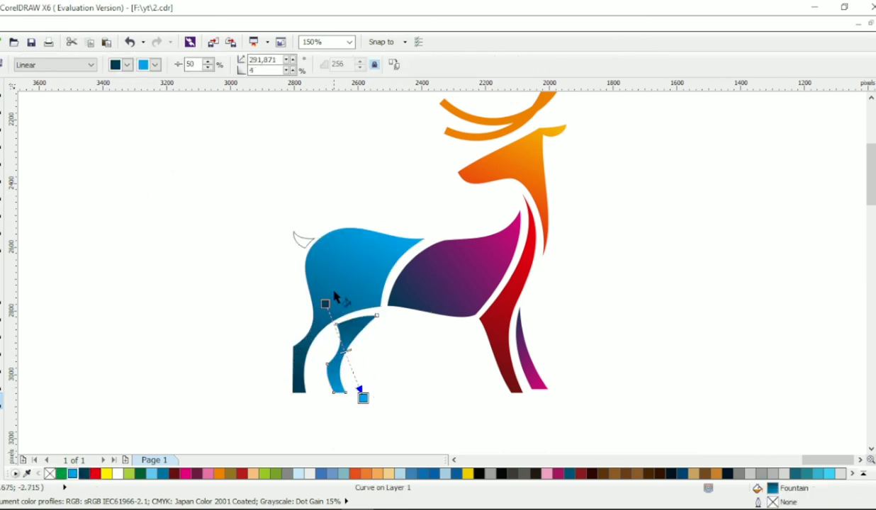
pyautogui.click(3, 91)
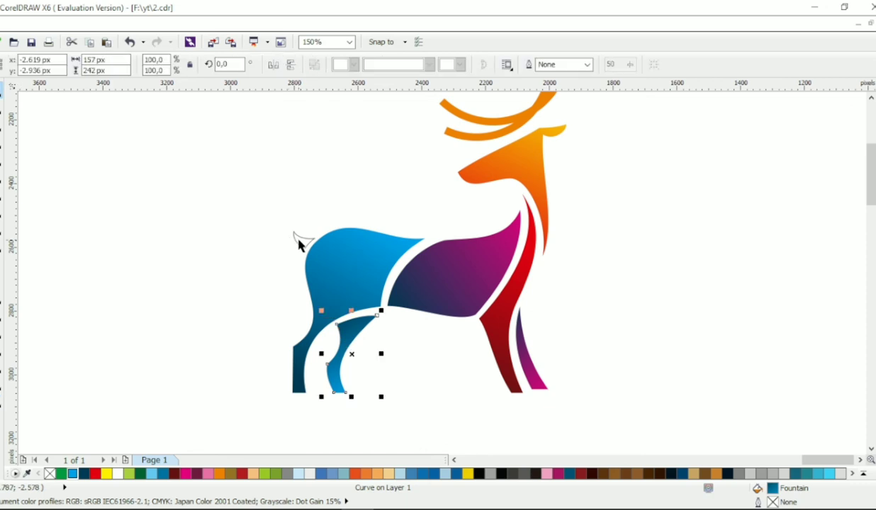
# - Enlarge the tail slightly, fit it against the rump, and combine it with the hindquarters so it shares their blue gradient
pyautogui.click(300, 239)
pyautogui.scroll(1, 314, 232)
pyautogui.moveTo(265, 229); pyautogui.dragTo(261, 225)
pyautogui.moveTo(308, 244); pyautogui.dragTo(314, 242)
pyautogui.keyDown('shift'); pyautogui.click(360, 248); pyautogui.keyUp('shift')
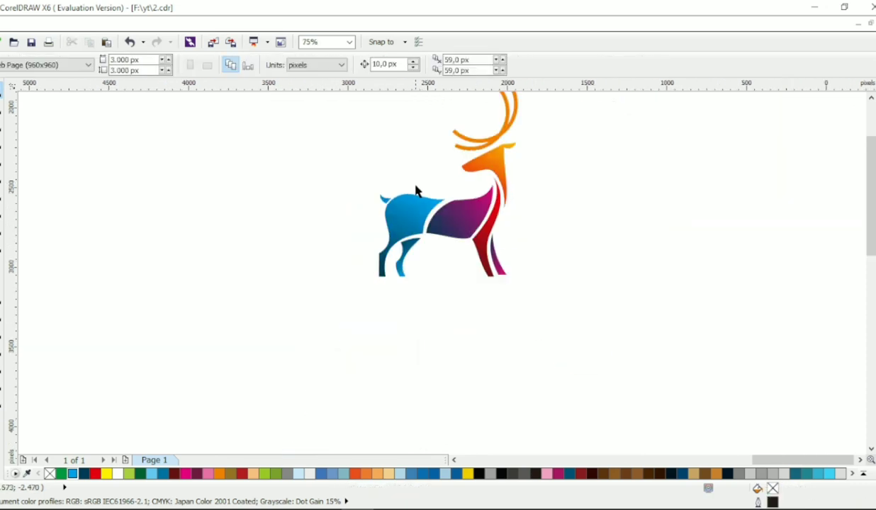
pyautogui.scroll(1, 536, 203)
pyautogui.scroll(2, 436, 255)
# - Move the hindquarters' upper front node slightly toward the torso to refine the gap between them
pyautogui.click(374, 200)
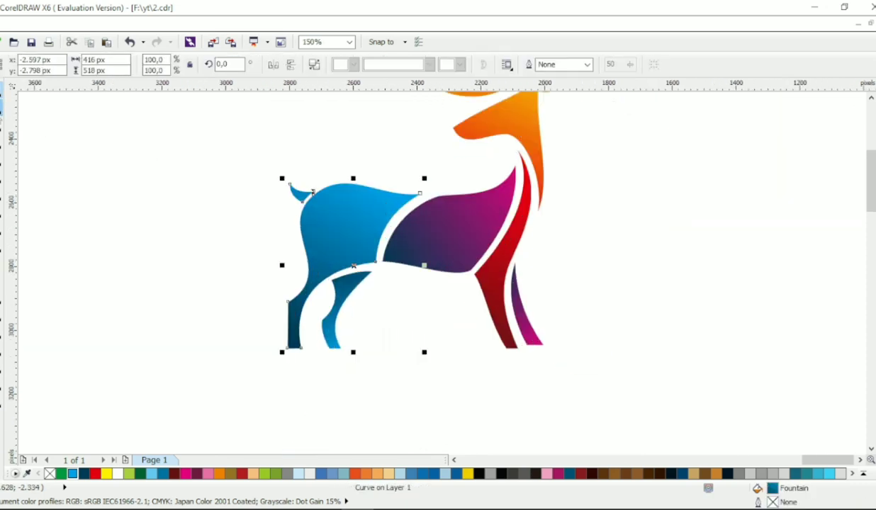
pyautogui.press('F10')
pyautogui.moveTo(418, 194); pyautogui.dragTo(427, 193)
pyautogui.scroll(3, 297, 198)
pyautogui.scroll(-3, 435, 191)
pyautogui.click(3, 92)
pyautogui.click(322, 225)
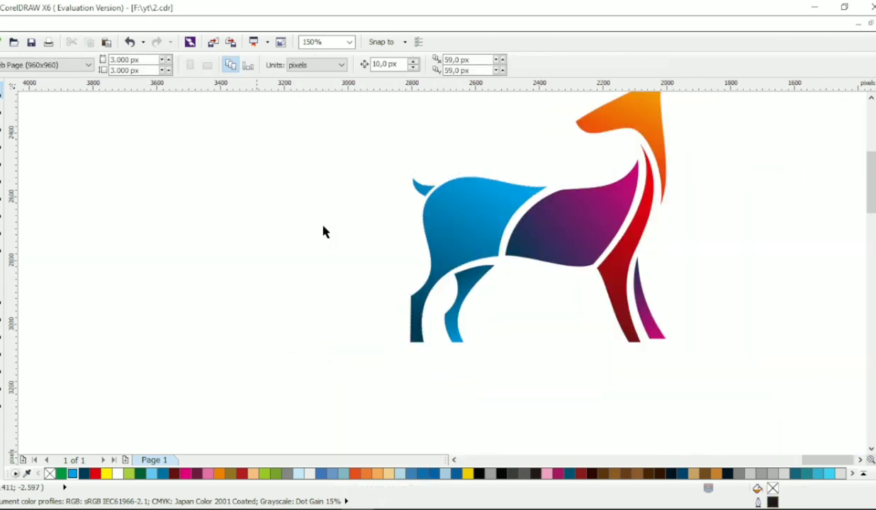
# - Extend the blue end of the second hind leg's gradient farther beyond the foot to darken the leg
pyautogui.moveTo(536, 244); pyautogui.dragTo(484, 245)
pyautogui.moveTo(527, 266); pyautogui.dragTo(488, 267)
pyautogui.moveTo(615, 188); pyautogui.dragTo(615, 254)
pyautogui.hotkey('alt', 'Right')
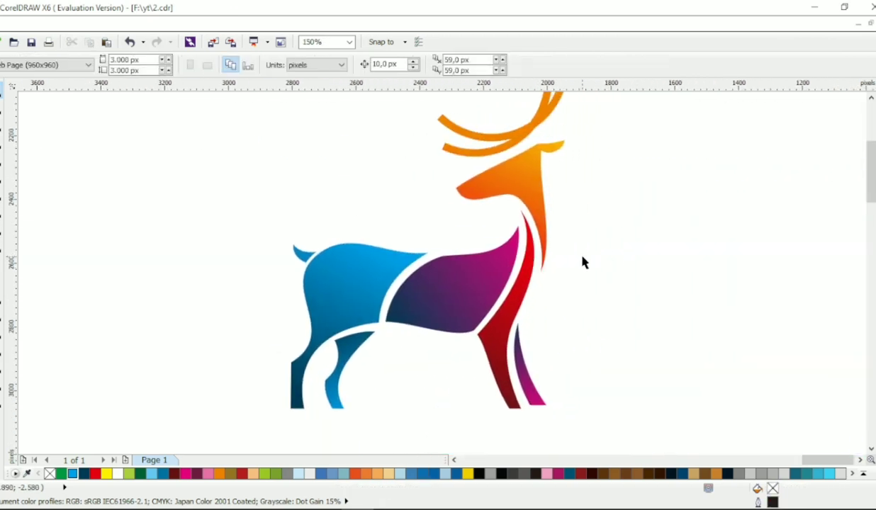
pyautogui.click(338, 380)
pyautogui.hotkey('alt', 'Down')
pyautogui.click(2, 401)
pyautogui.moveTo(365, 375); pyautogui.dragTo(379, 399)
pyautogui.click(3, 94)
pyautogui.click(177, 221)
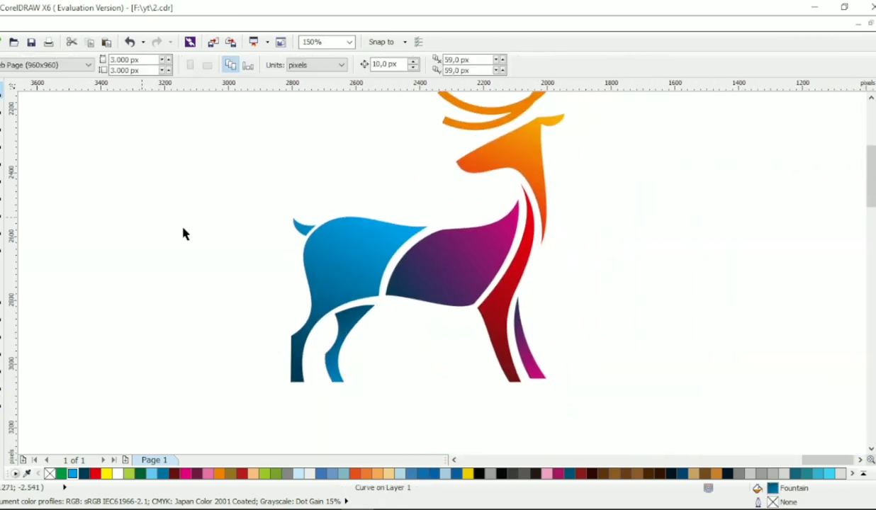
# - Move the tail and the adjoining rump node together slightly forward, toward the torso
pyautogui.hotkey('alt', 'Up')
pyautogui.click(2, 156)
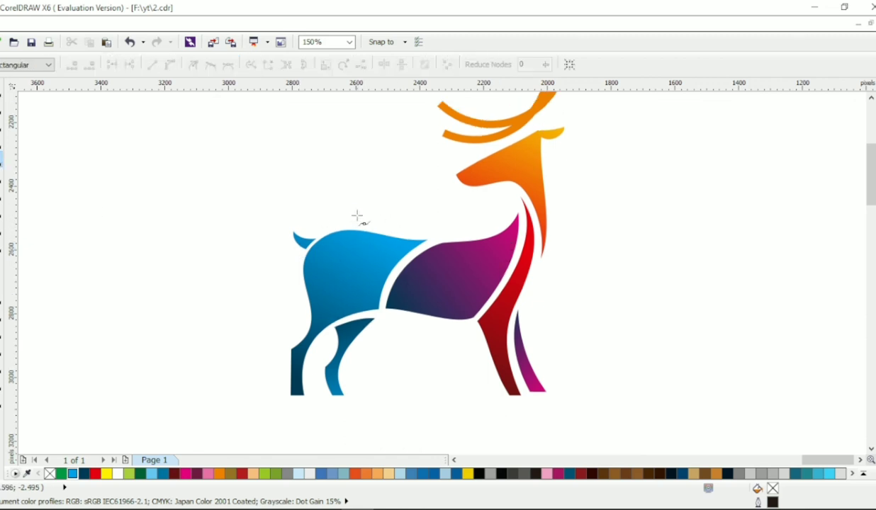
pyautogui.click(354, 264)
pyautogui.moveTo(282, 218); pyautogui.dragTo(327, 245)
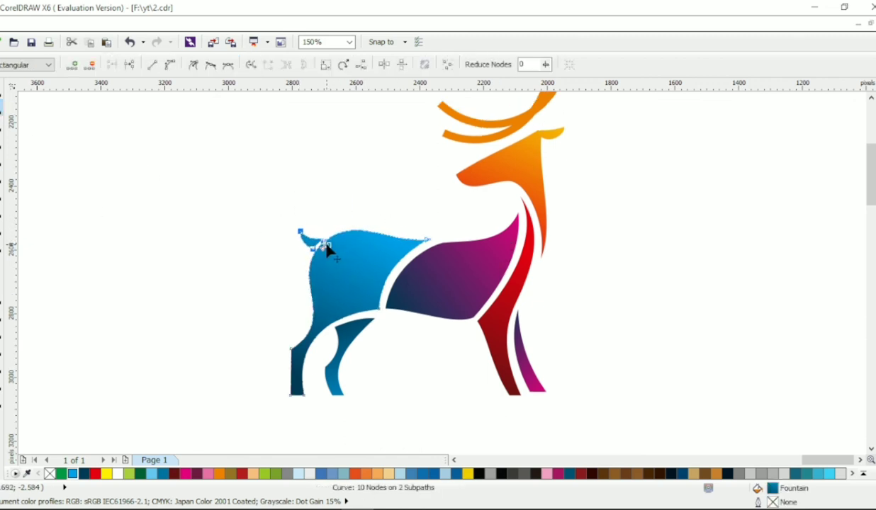
pyautogui.click(40, 128)
# - Lengthen all four legs by moving the foot nodes of the whole deer downward together
pyautogui.scroll(-2, 533, 280)
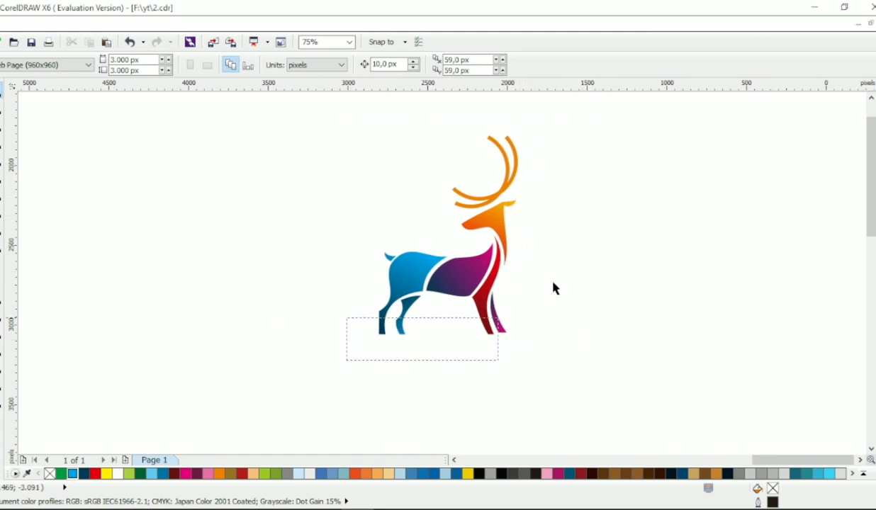
pyautogui.moveTo(554, 283); pyautogui.dragTo(588, 117)
pyautogui.click(2, 107)
pyautogui.scroll(1, 432, 415)
pyautogui.moveTo(276, 340); pyautogui.dragTo(637, 239)
pyautogui.moveTo(581, 252); pyautogui.dragTo(581, 276)
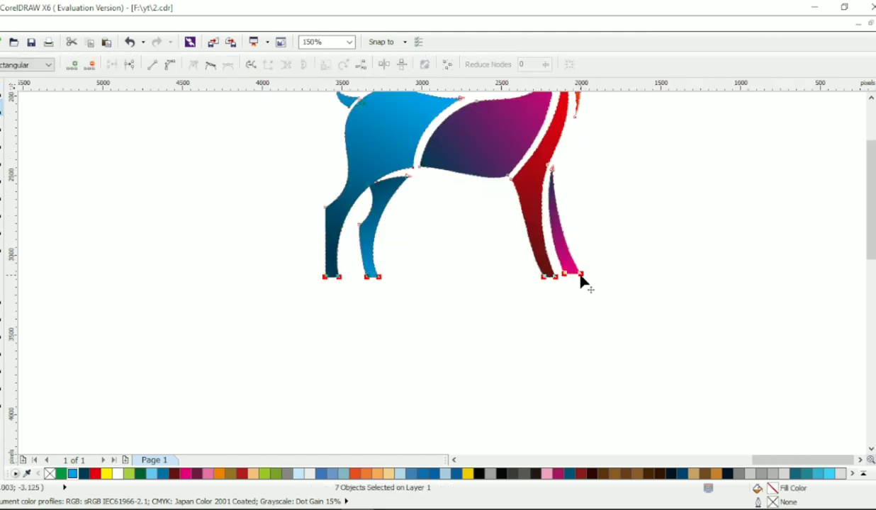
pyautogui.scroll(-1, 580, 280)
pyautogui.scroll(2, 442, 279)
pyautogui.scroll(-1, 442, 279)
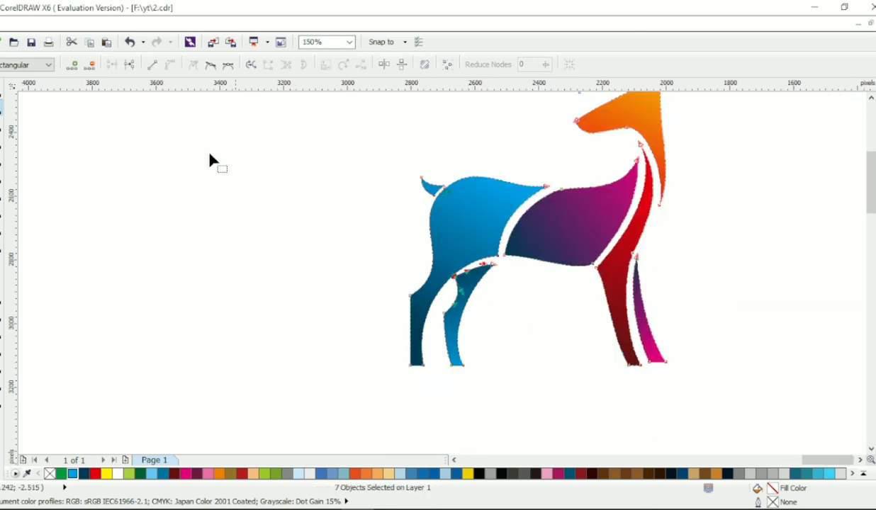
pyautogui.click(2, 91)
pyautogui.click(128, 163)
pyautogui.scroll(-2, 461, 280)
pyautogui.scroll(1, 530, 270)
pyautogui.scroll(-1, 531, 269)
pyautogui.scroll(1, 560, 263)
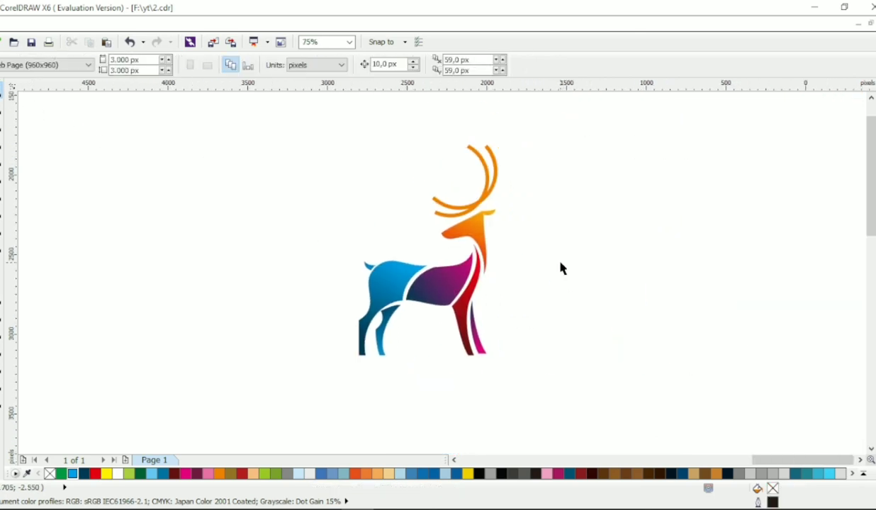
# - Add the artistic text RAINBOWDEER below the deer
pyautogui.click(2, 264)
pyautogui.click(306, 391)
pyautogui.write('RA')
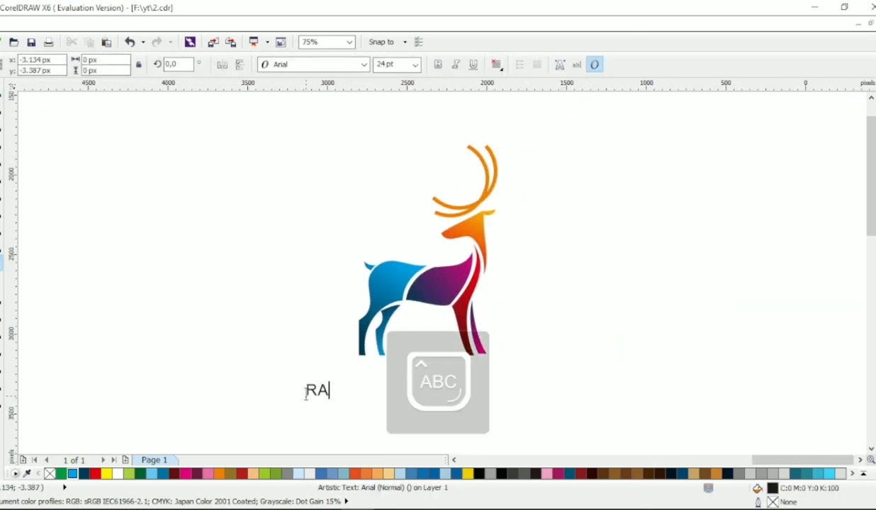
pyautogui.write('INBOWDR')
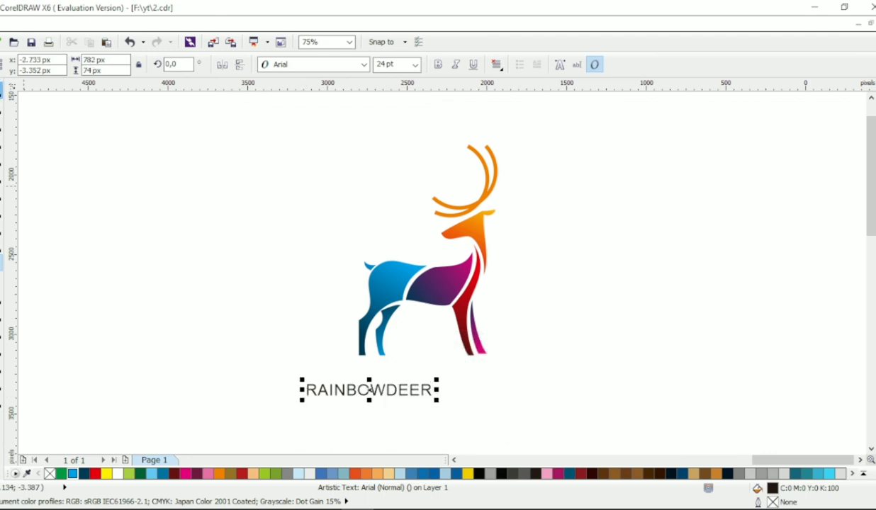
# - Set the RAINBOWDEER text in Calibri Light, enlarge it to about 48 pt, and make the word DEER bold Calibri
pyautogui.click(364, 65)
pyautogui.click(290, 103)
pyautogui.moveTo(374, 390); pyautogui.dragTo(521, 441)
pyautogui.click(363, 65)
pyautogui.click(539, 143)
pyautogui.hotkey('ctrl', 'space')
# - Group the deer parts, centre the RAINBOWDEER text horizontally beneath them, and adjust the vertical spacing between deer and text
pyautogui.moveTo(543, 129); pyautogui.dragTo(256, 367)
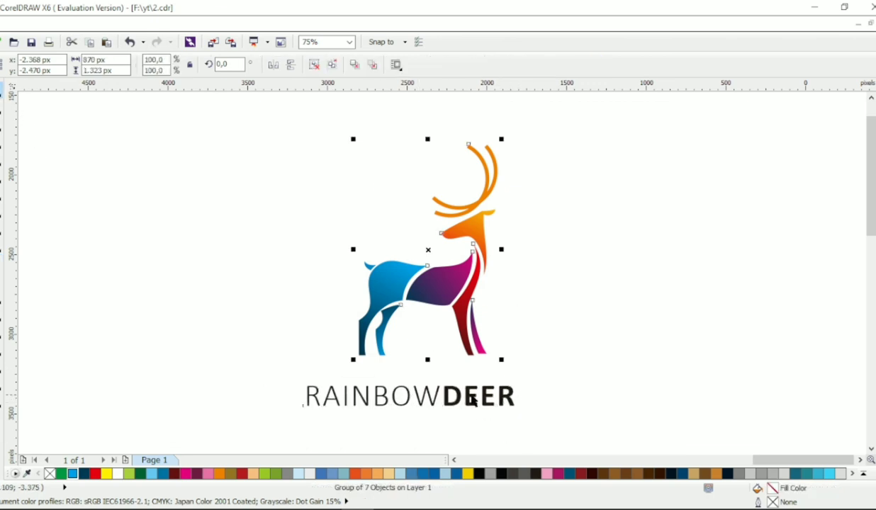
pyautogui.click(477, 390)
pyautogui.keyDown('shift'); pyautogui.click(479, 336); pyautogui.keyUp('shift')
pyautogui.press('c')
pyautogui.moveTo(501, 395); pyautogui.dragTo(501, 377)
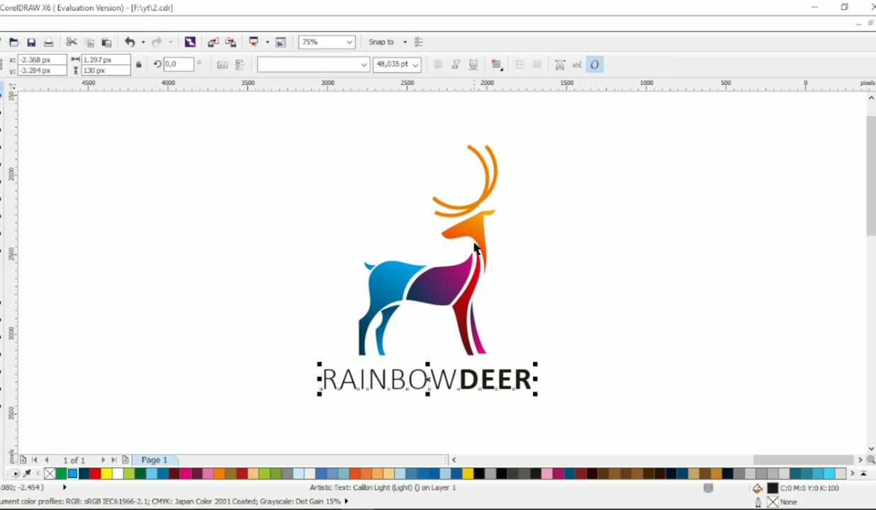
pyautogui.moveTo(480, 230); pyautogui.dragTo(480, 212)
# - Duplicate the RAINBOWDEER text directly below and replace the copy's wording with LOGO DESIGN
pyautogui.moveTo(505, 378); pyautogui.dragTo(504, 406)
pyautogui.rightClick(505, 406)
pyautogui.doubleClick(504, 406)
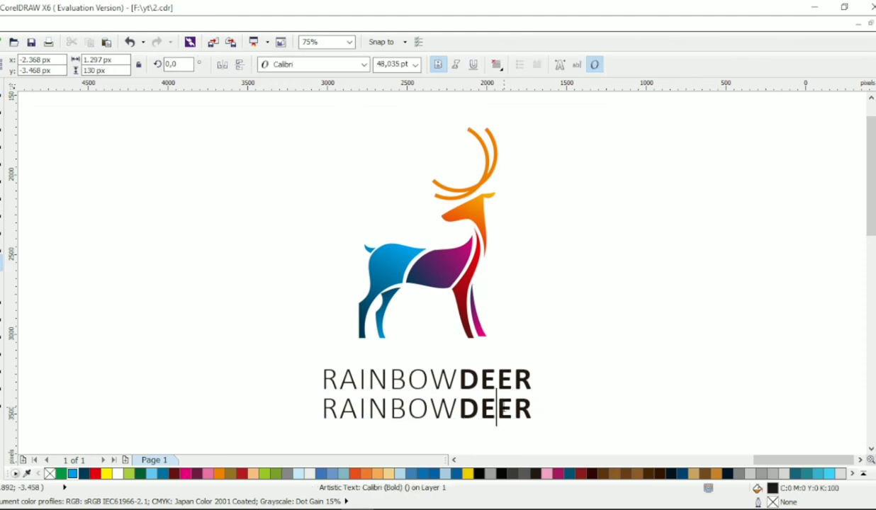
pyautogui.hotkey('ctrl', 'a')
pyautogui.write('LOGO DESIGN')
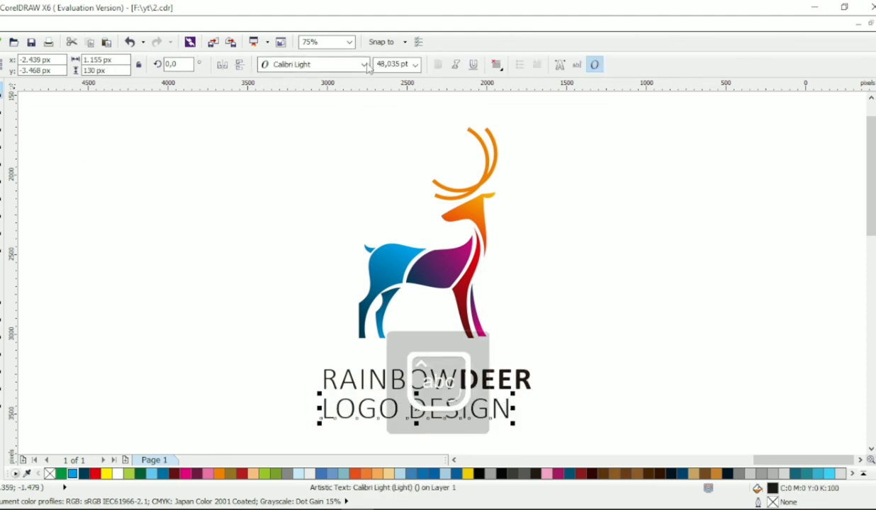
# - Set the LOGO DESIGN tagline in bold Calibri, shrink it to about 13 pt, and widen its letter spacing
pyautogui.click(366, 65)
pyautogui.click(335, 98)
pyautogui.click(437, 64)
pyautogui.moveTo(518, 426); pyautogui.dragTo(460, 418)
pyautogui.press('F10')
pyautogui.click(1, 91)
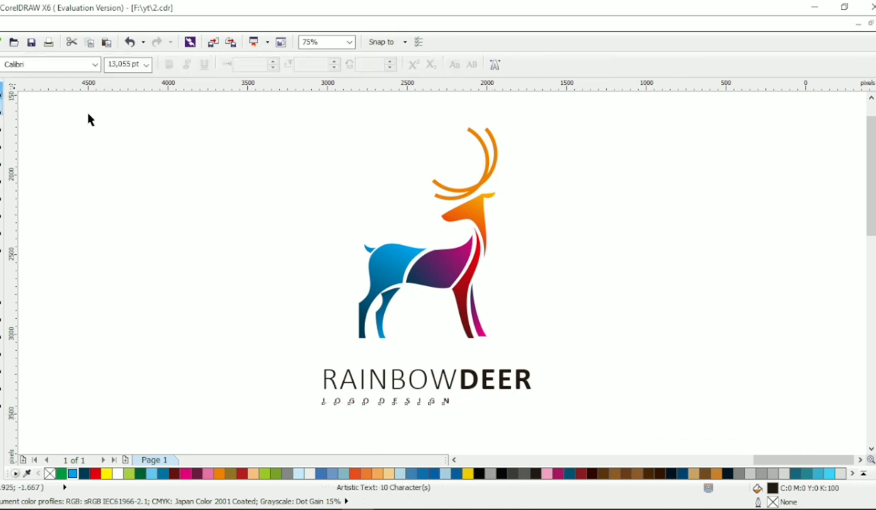
# - Centre the tagline under the deer and RAINBOWDEER, and colour both text lines dark teal C100 M81 Y54 K20
pyautogui.moveTo(285, 117); pyautogui.dragTo(615, 417)
pyautogui.press('c')
pyautogui.moveTo(583, 355); pyautogui.dragTo(260, 419)
pyautogui.click(84, 474)
pyautogui.click(653, 333)
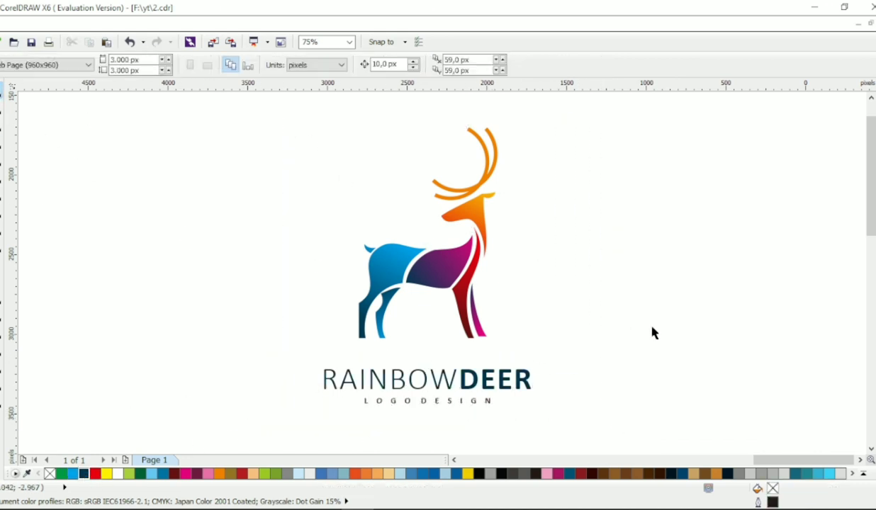